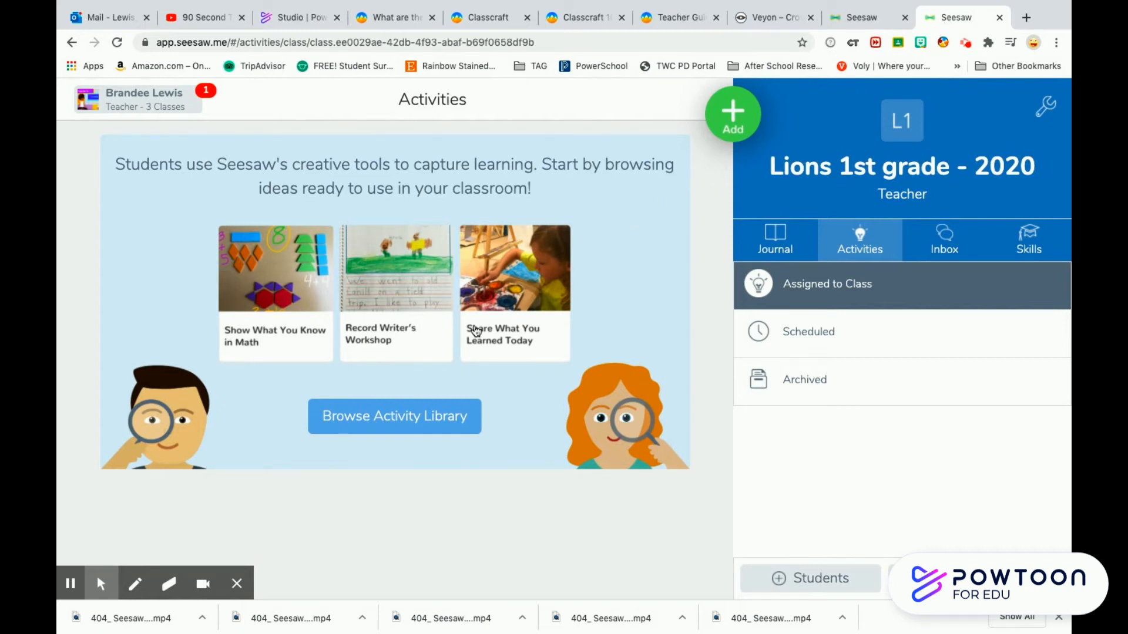
- Open the activity library and search the community activities for "ice breakers"
click(389, 418)
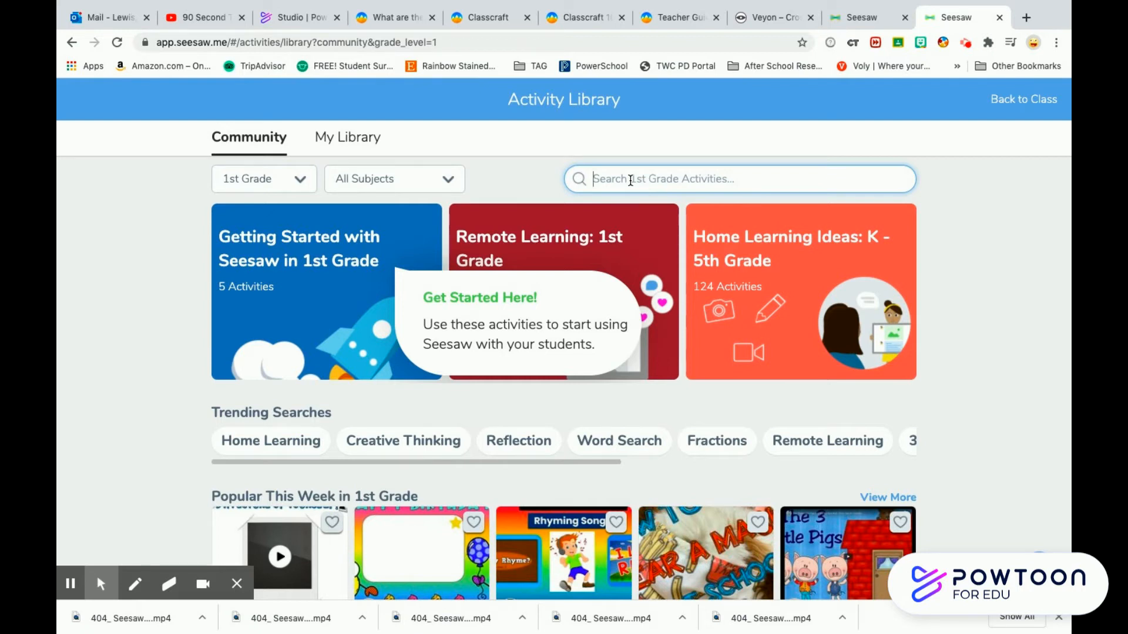
text(Ice)
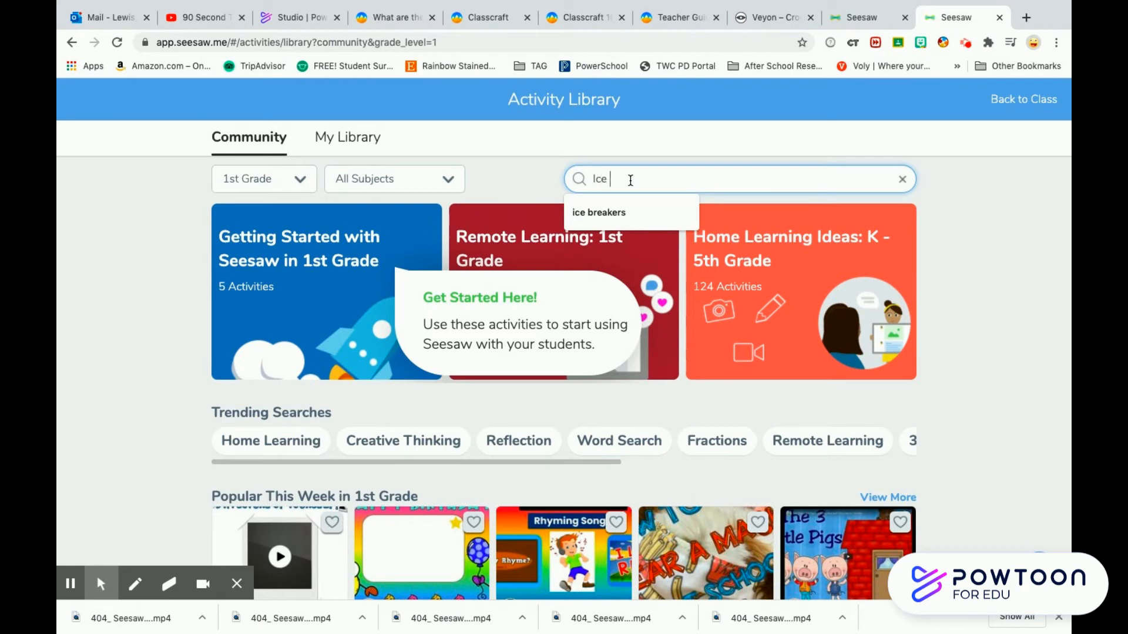
click(626, 211)
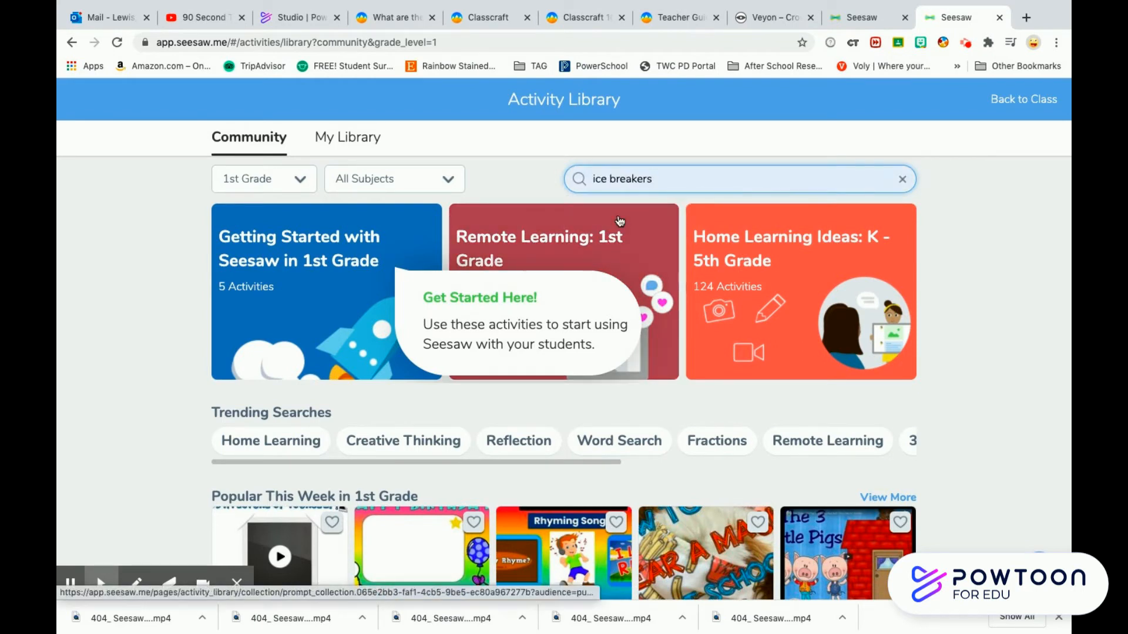
key(Return)
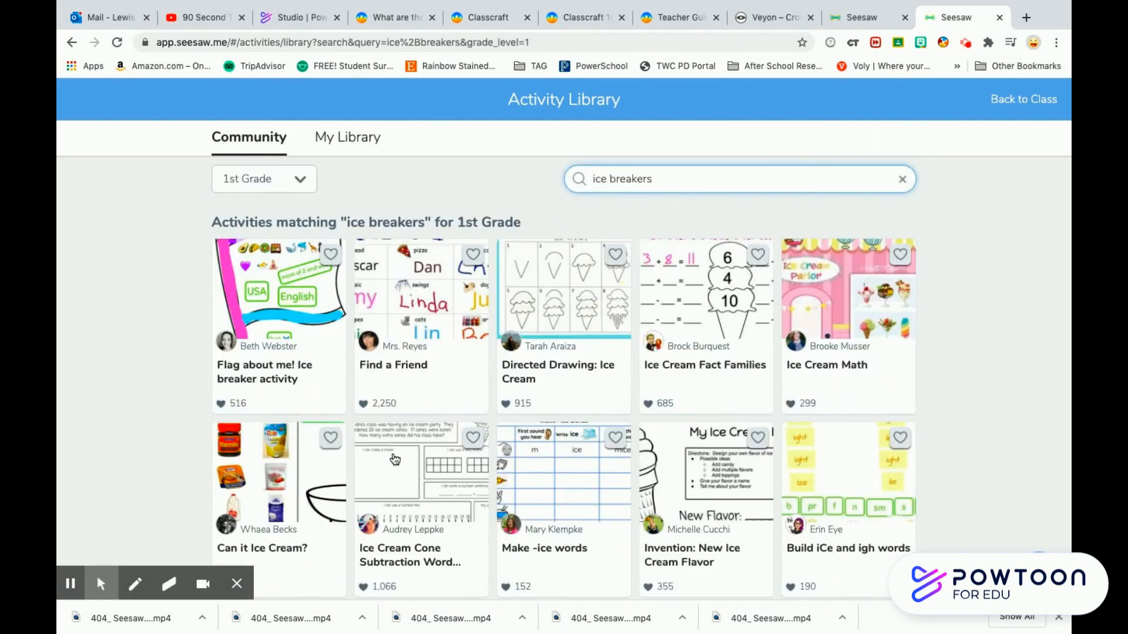
- Browse the search results and open the "Flag about me! Ice breaker activity"
scroll(970, 443, down, 3)
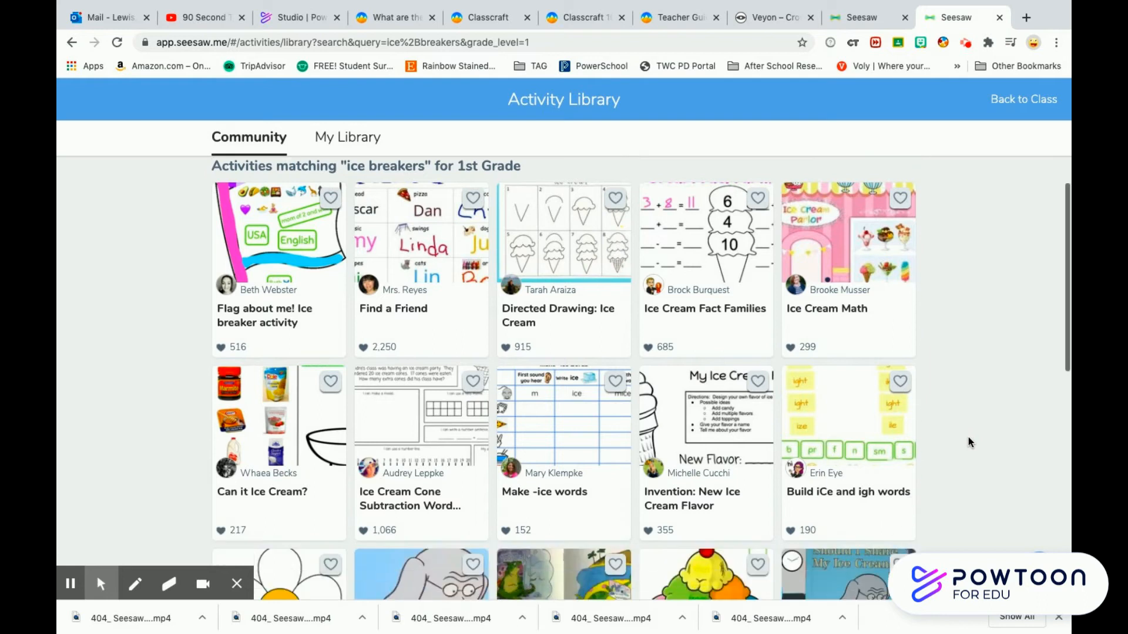
scroll(970, 442, down, 2)
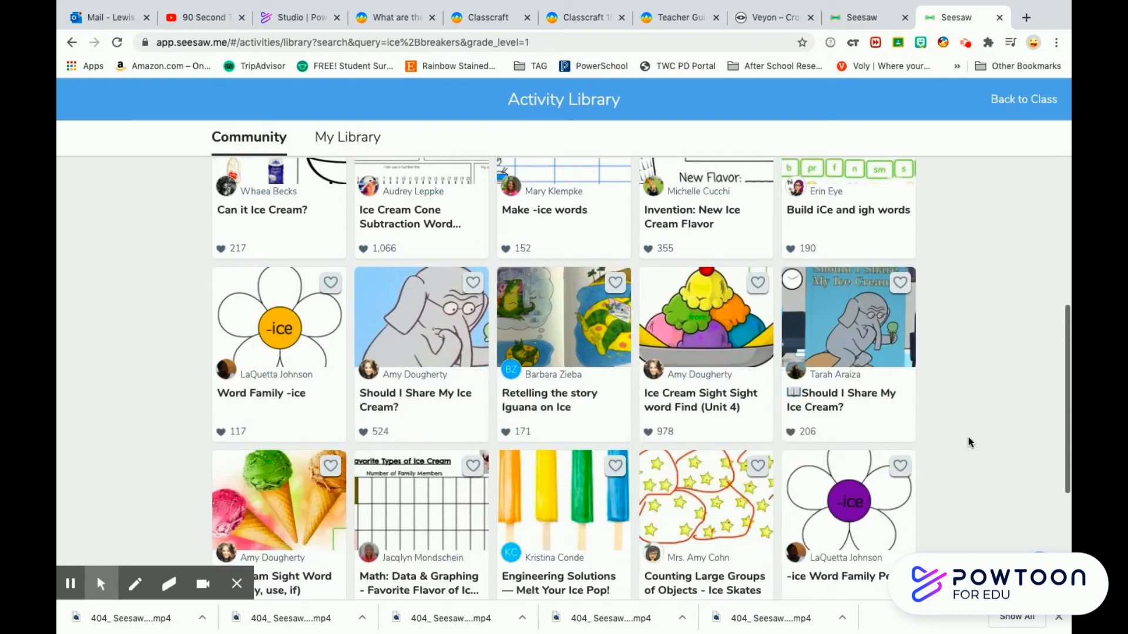
scroll(970, 442, up, 5)
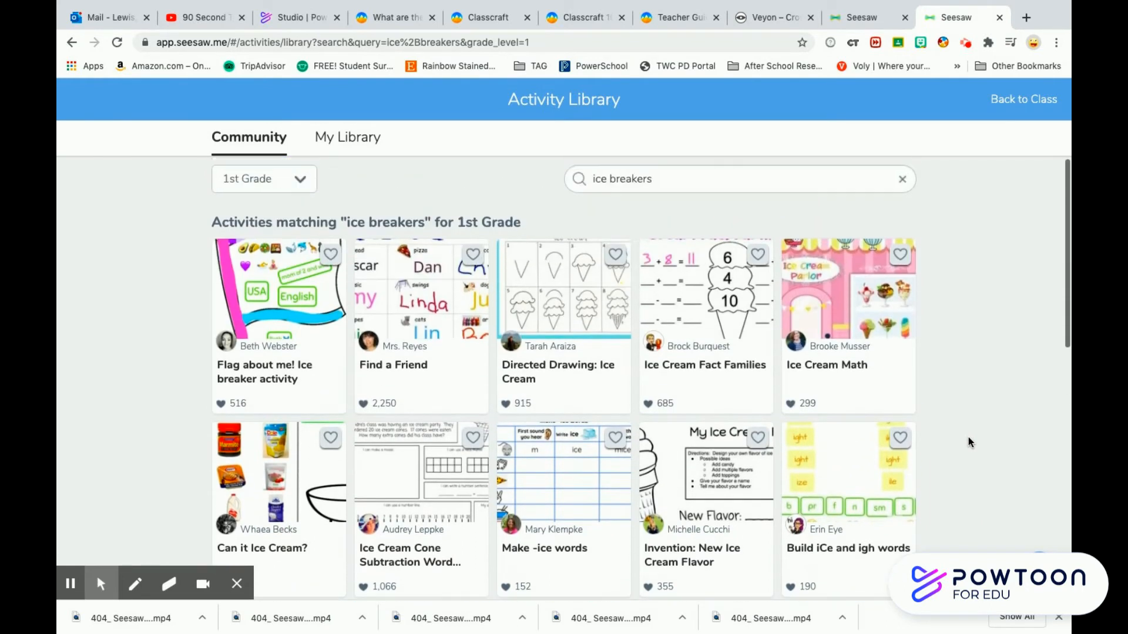
click(266, 303)
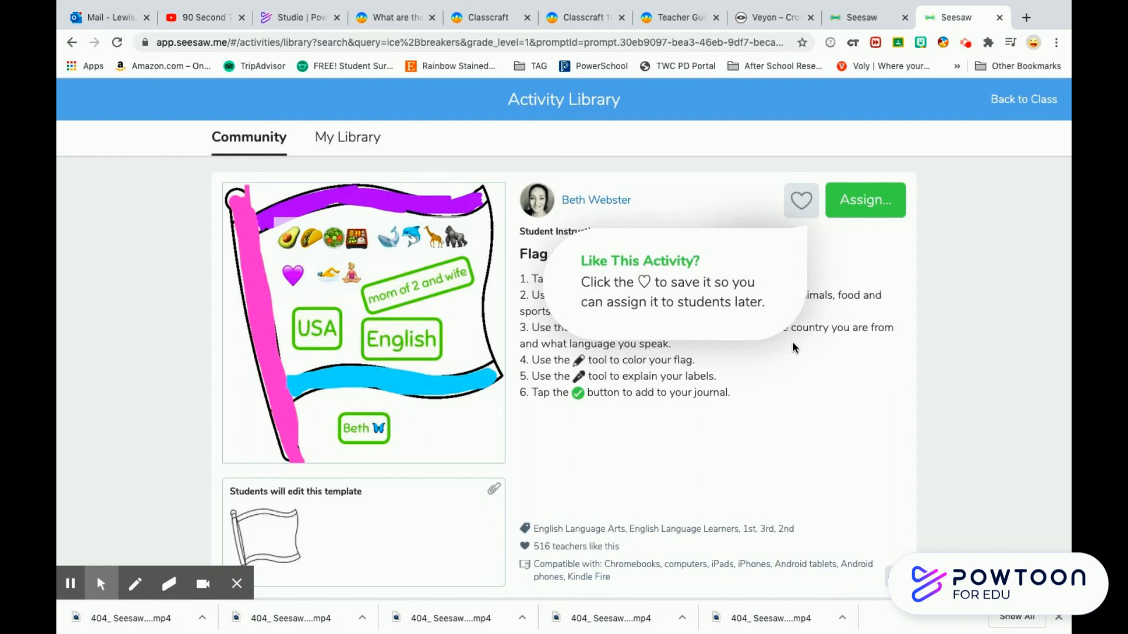
- Assign the flag activity to the Lions 1st grade - 2020 class and close the confirmation
click(861, 209)
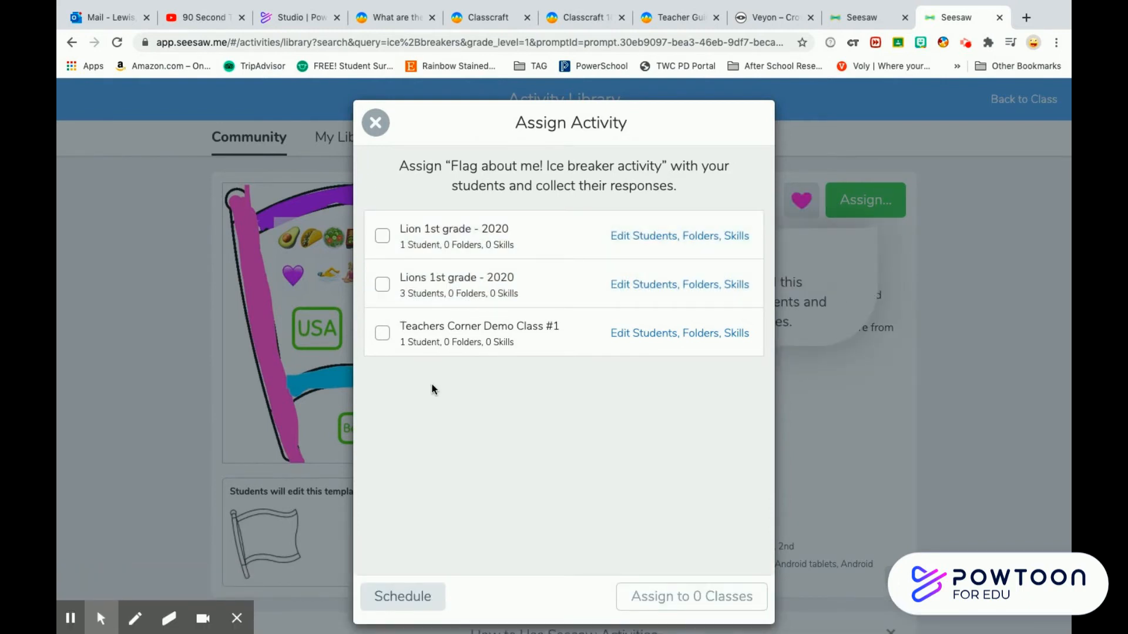
click(383, 286)
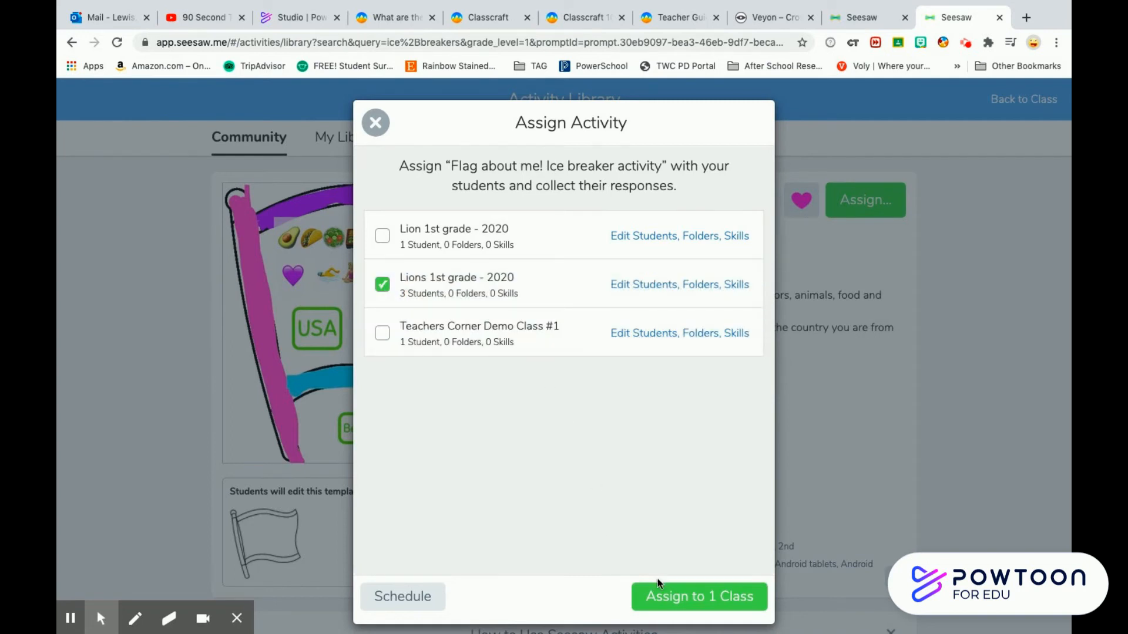
click(690, 605)
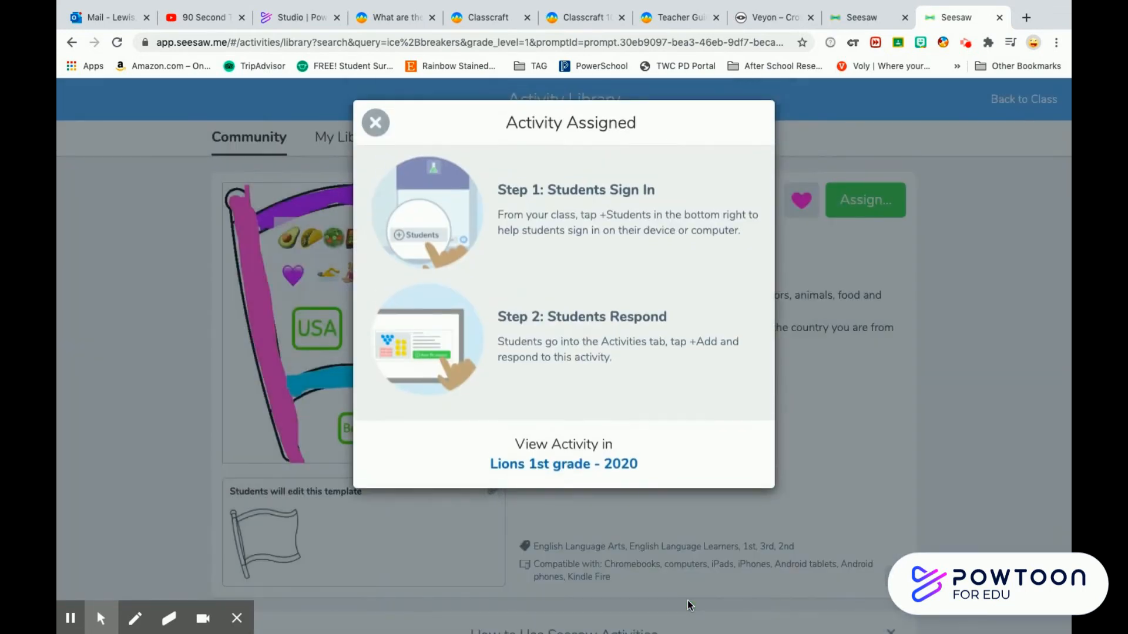
click(375, 123)
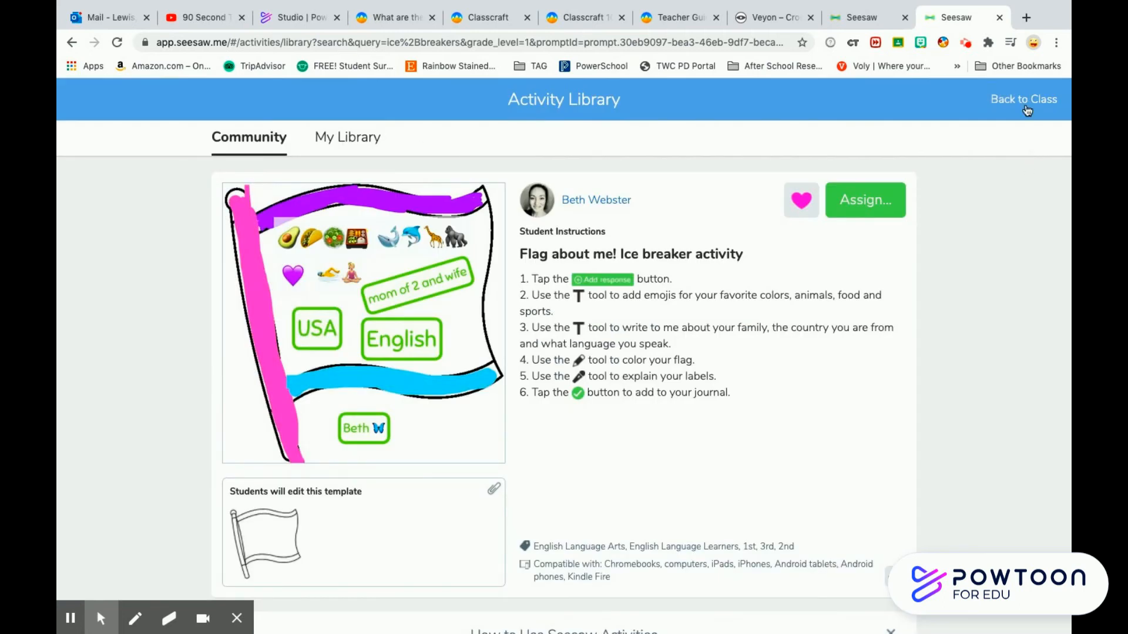
- Return to the class and start creating a new activity from your own library
click(1024, 103)
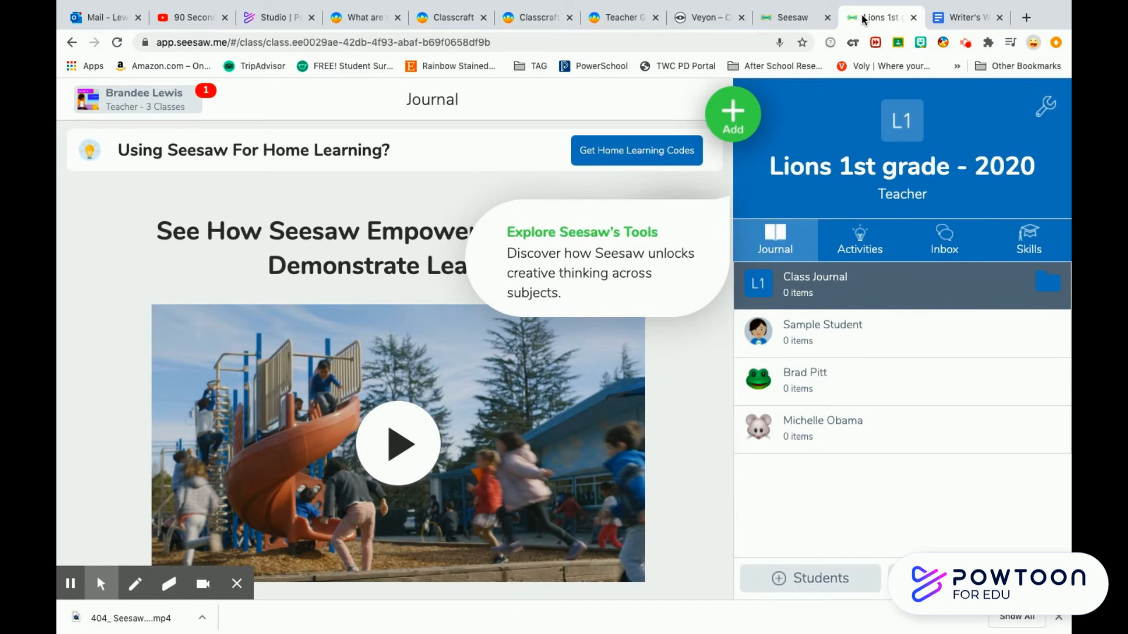
click(737, 125)
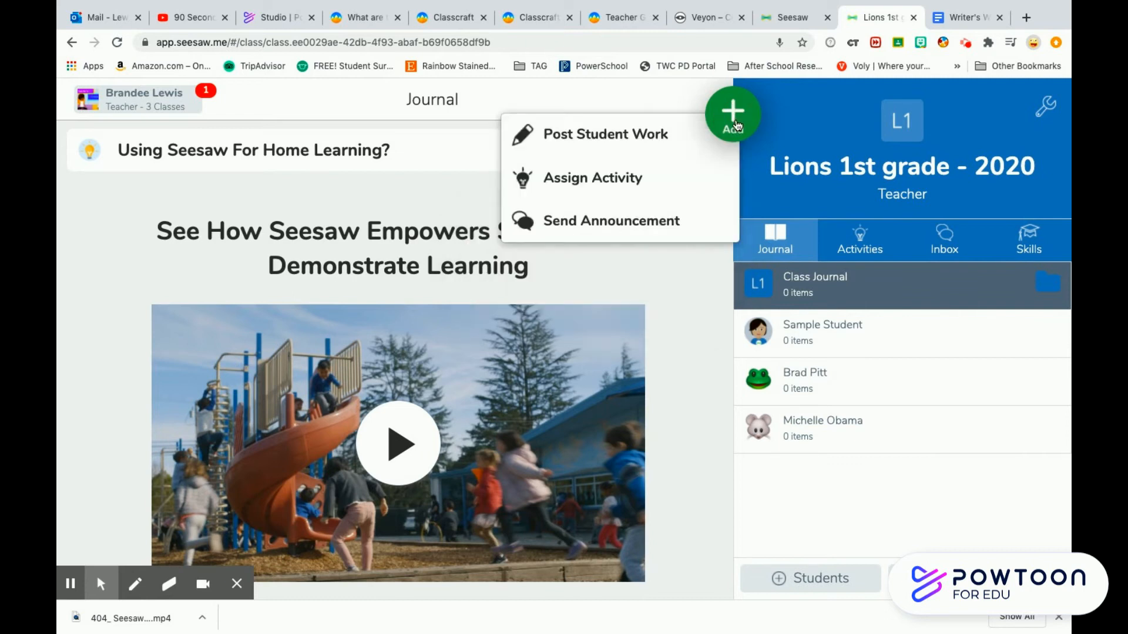
click(605, 187)
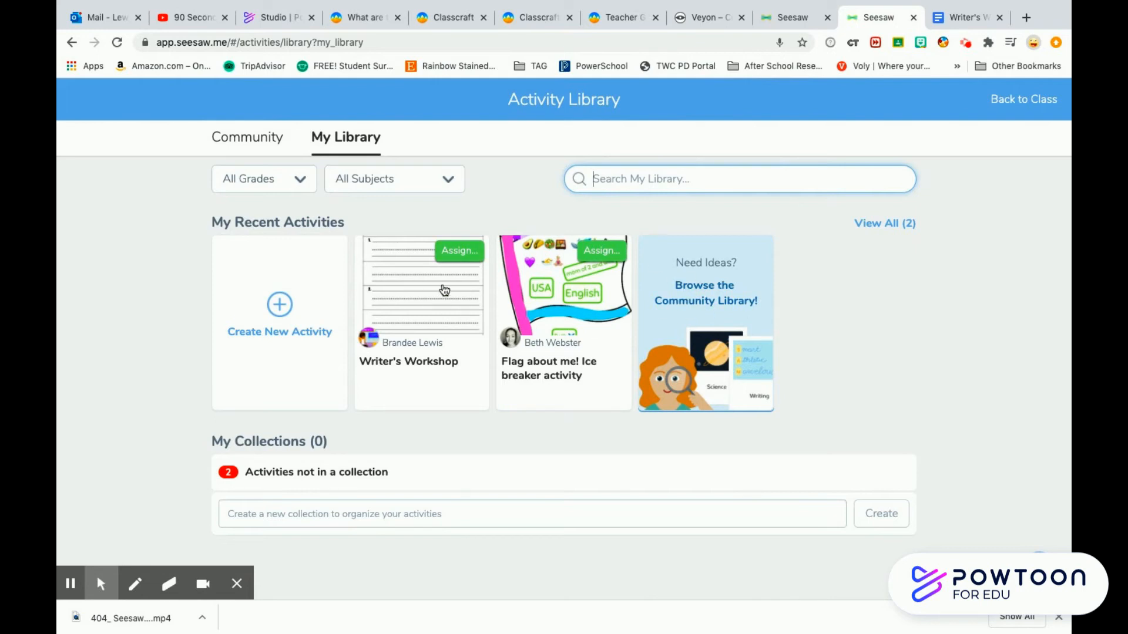
click(280, 306)
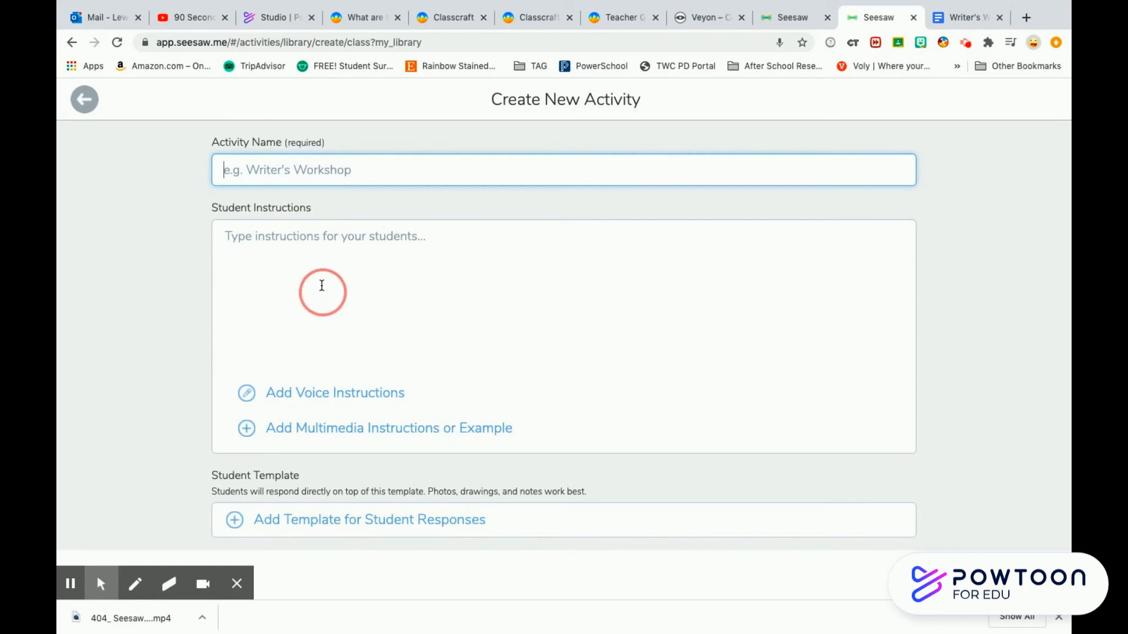
- Name the new activity "Writer's Workshop"
text(Wri)
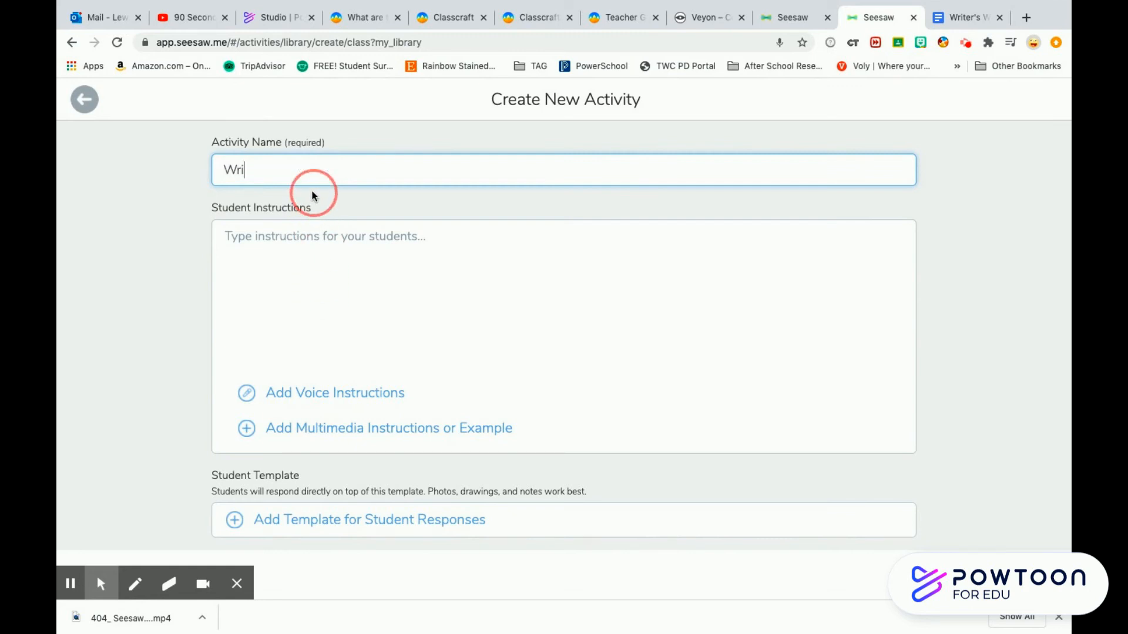
text(ter's Workshop)
- Enter the student instructions: "Write two complete sentences about what you did over the summer break. Also, draw a picture to illustrate your sentences."
click(331, 246)
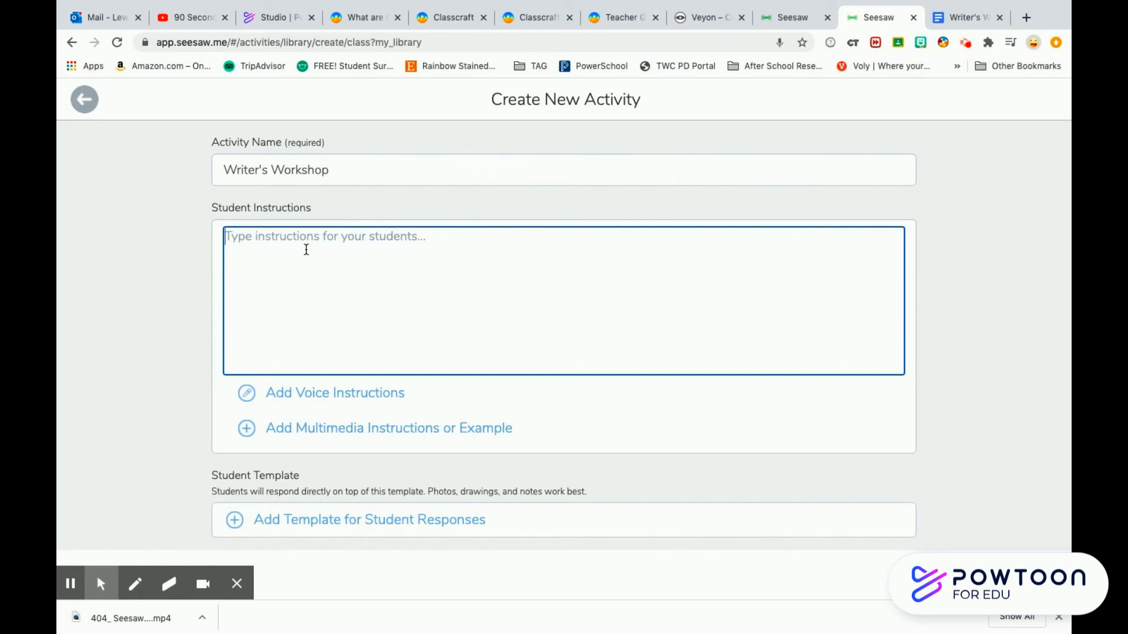
text(Wr)
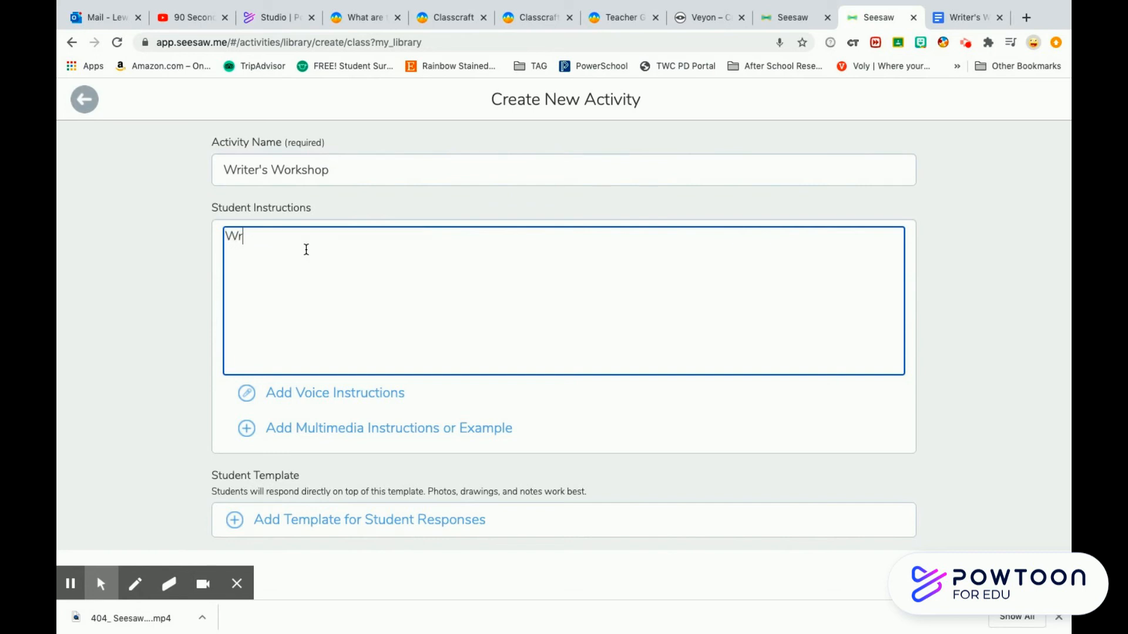
text(ite two complete sentences about)
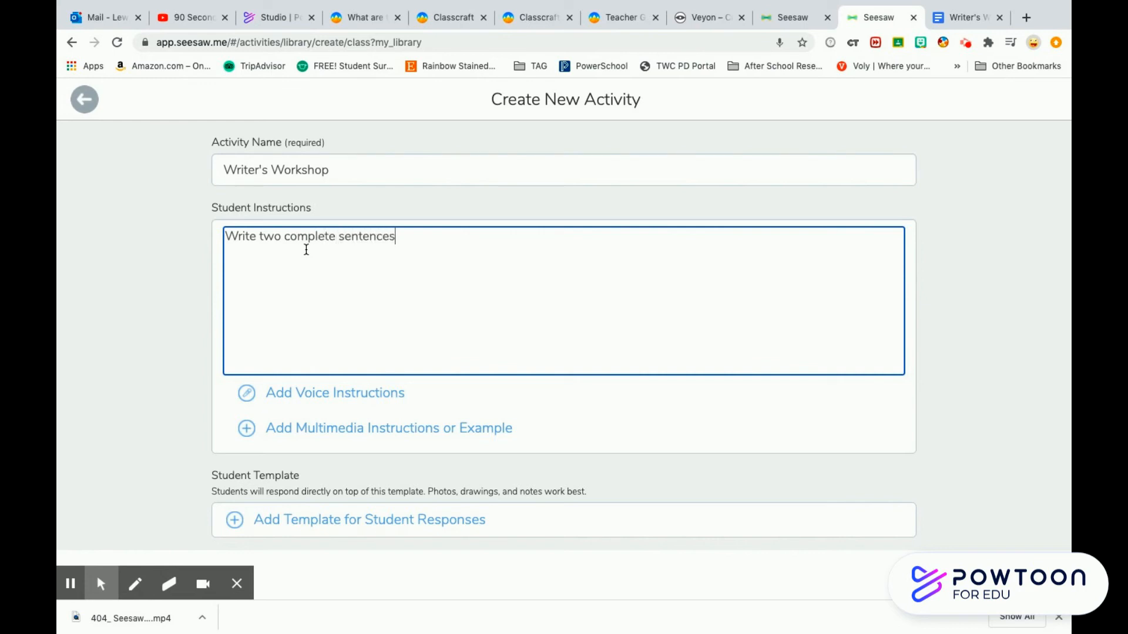
text(t you did ove)
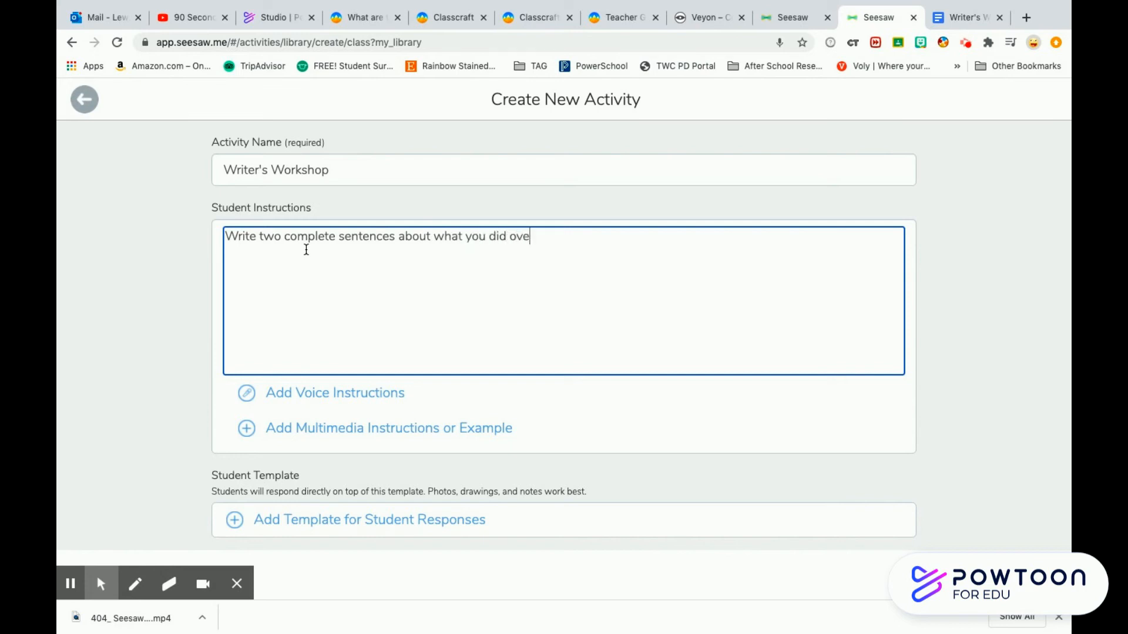
text(r the summer break. Also, draw ap)
key(BackSpace)
text(ap)
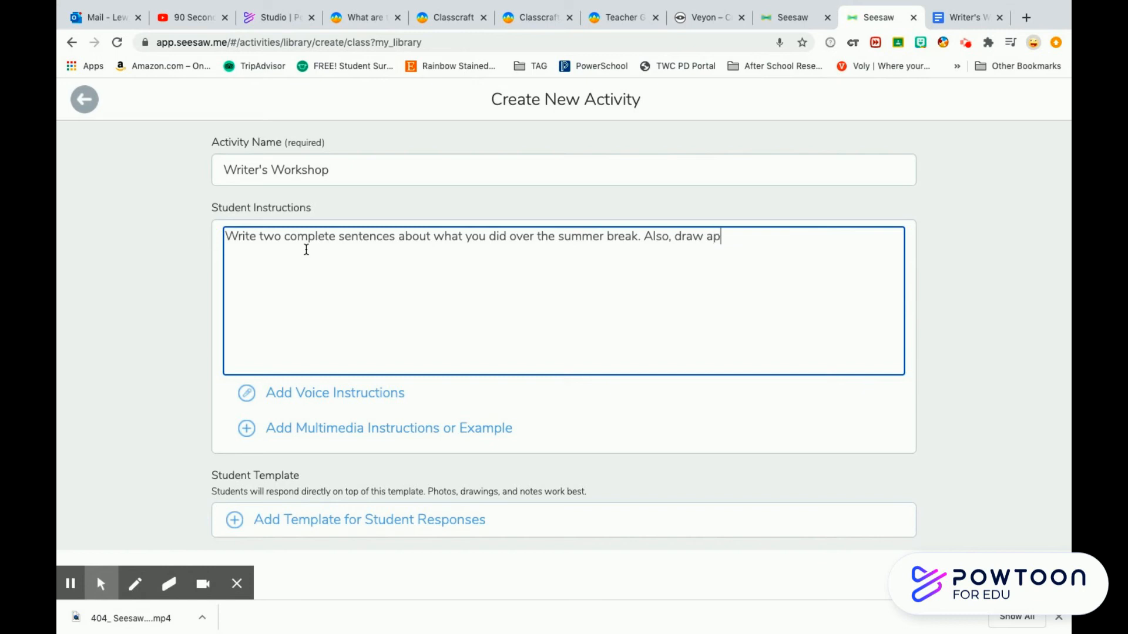
key(BackSpace)
text( picture to illustrate your )
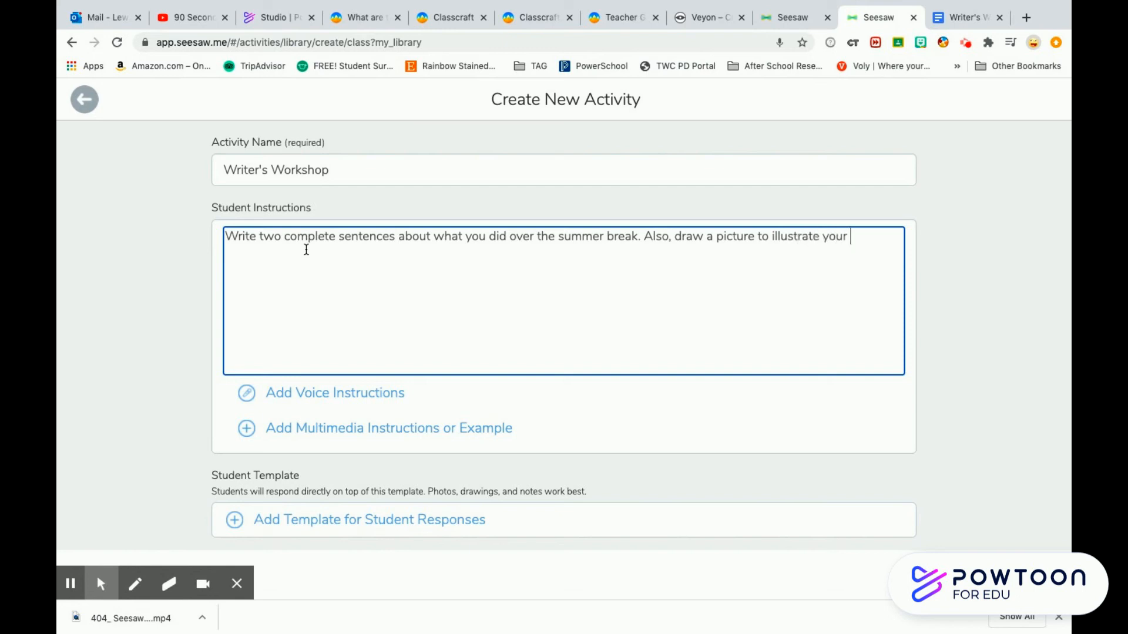
text(sentences.)
- Record voice instructions for the activity and play the recording back
click(342, 402)
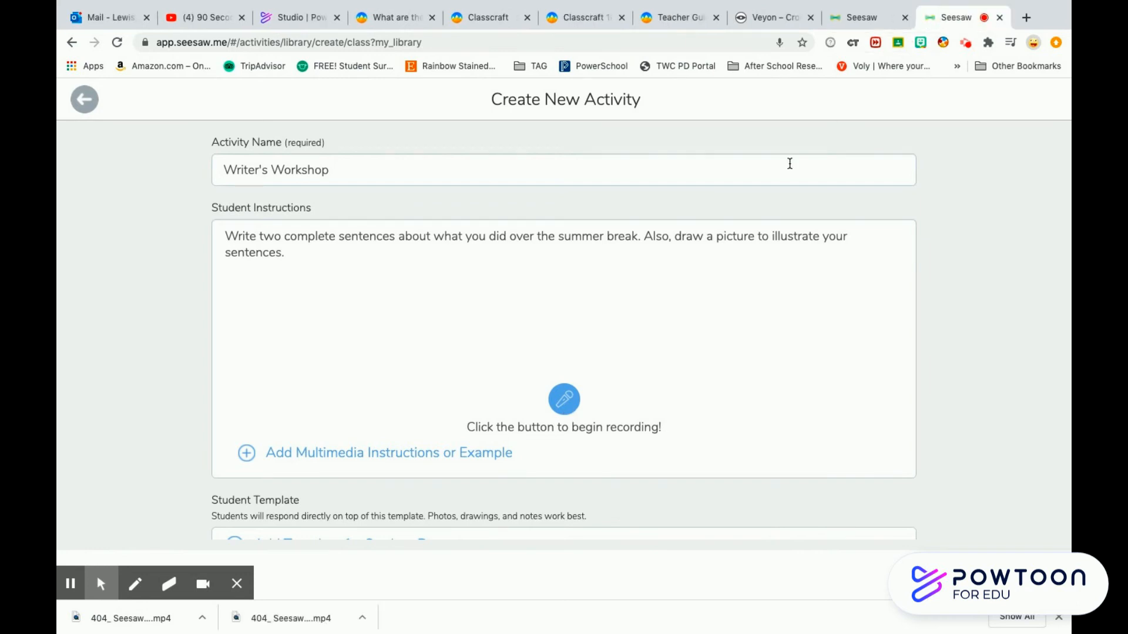
click(566, 403)
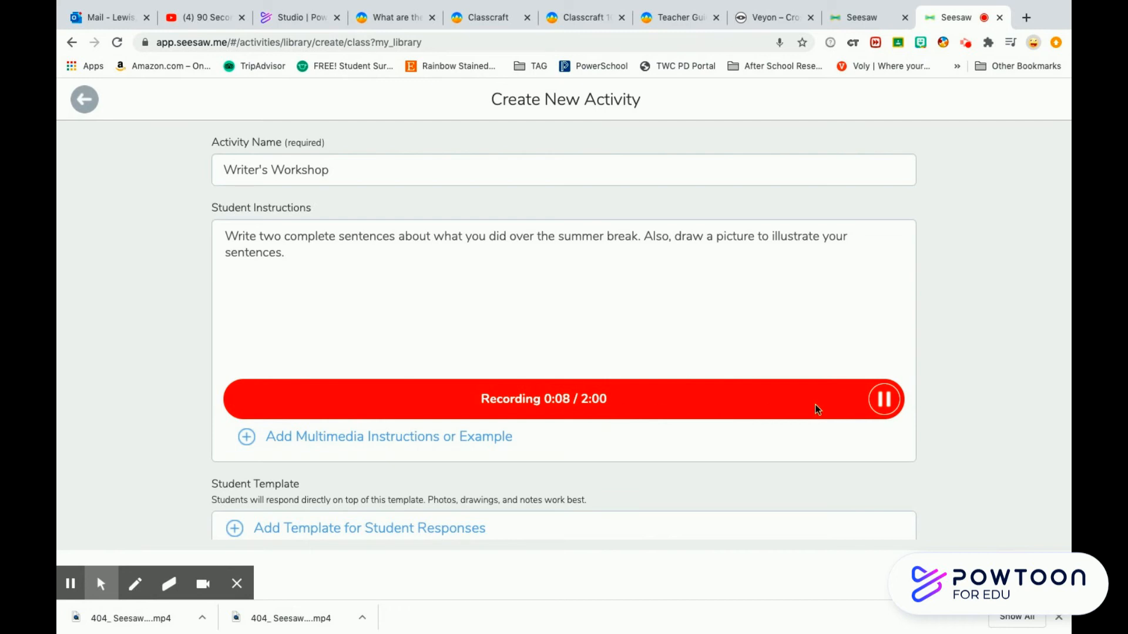
click(884, 401)
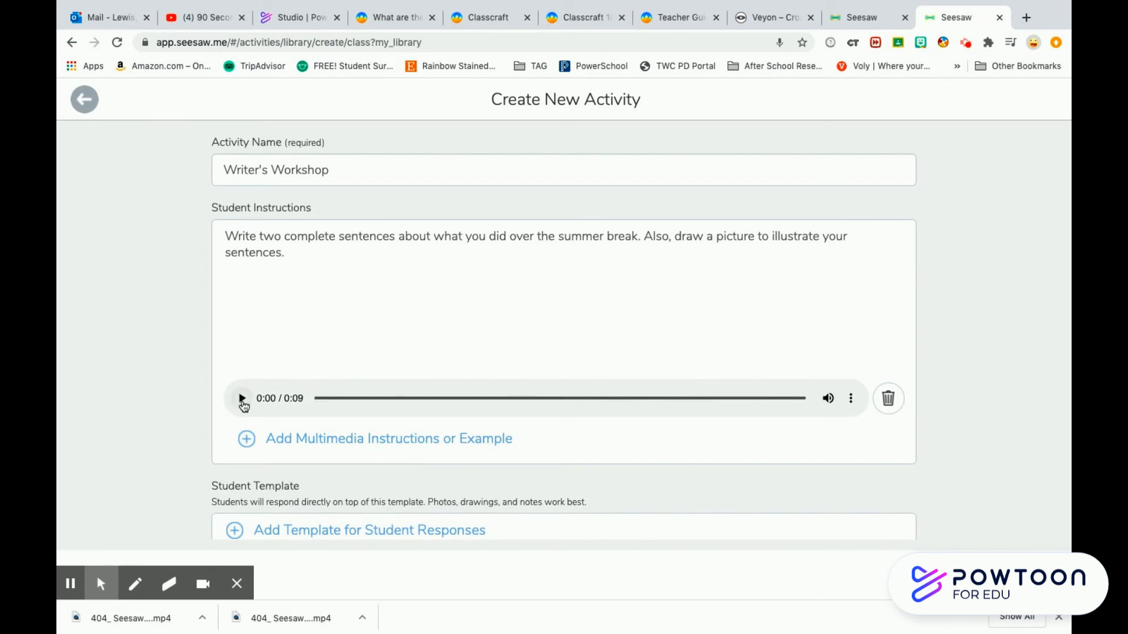
click(242, 400)
- Add a student response template by uploading the Writer's Workshop document from Google Drive
scroll(997, 369, down, 1)
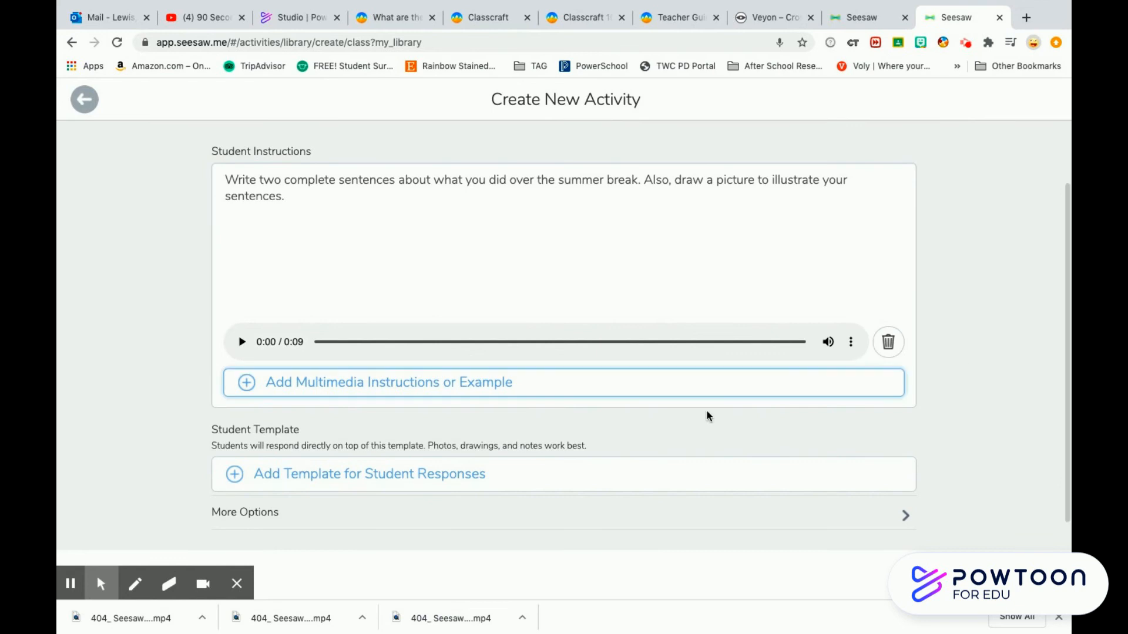
click(343, 475)
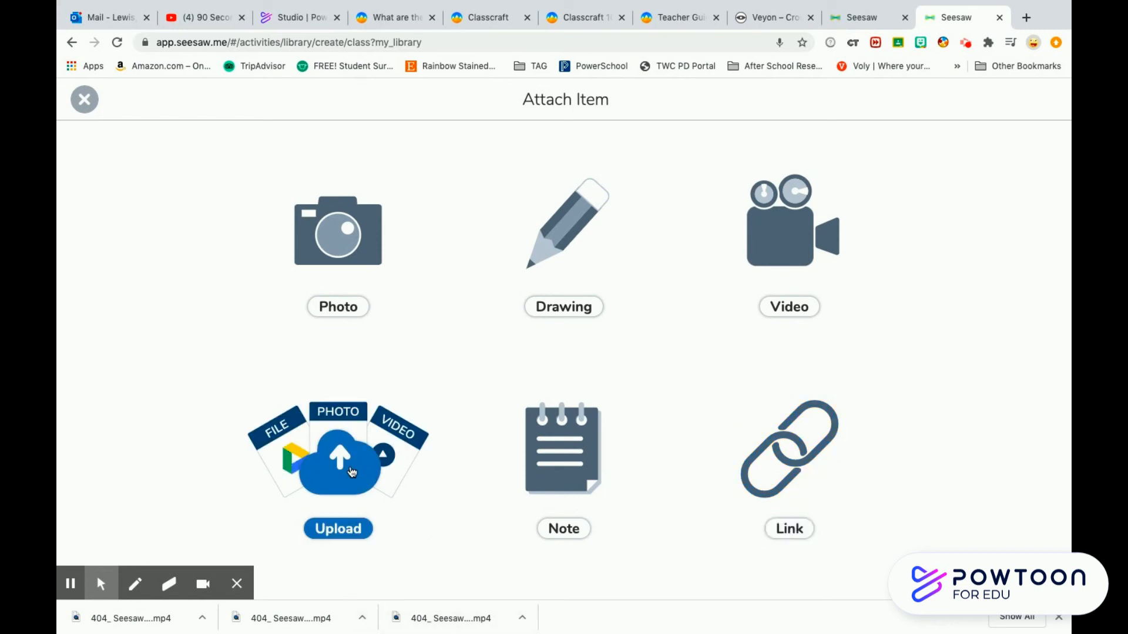
click(352, 473)
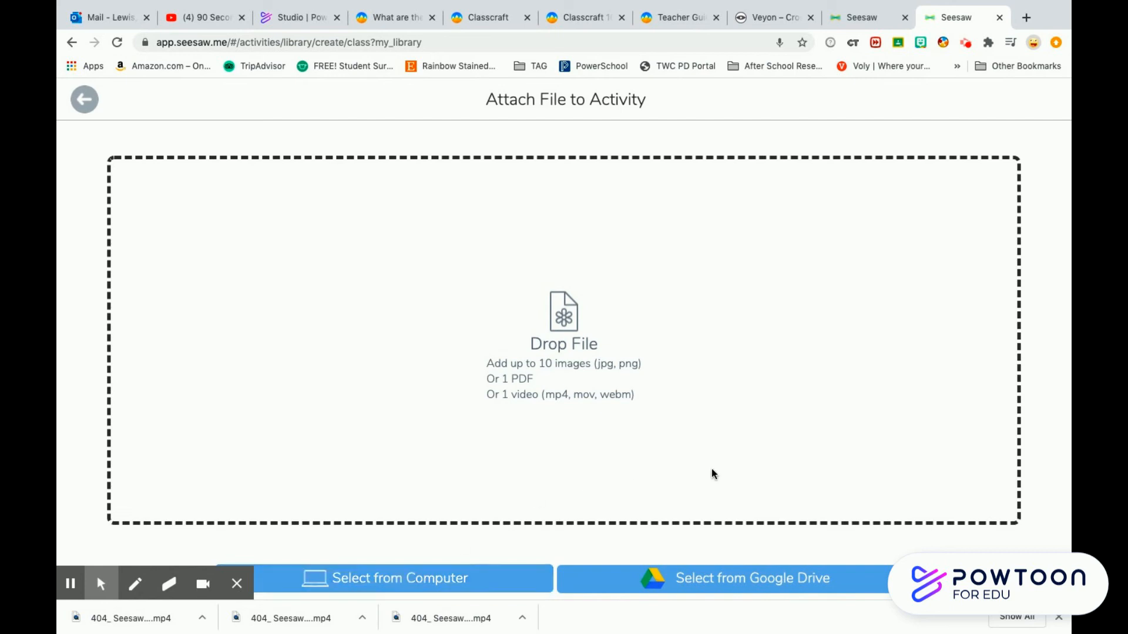
click(744, 587)
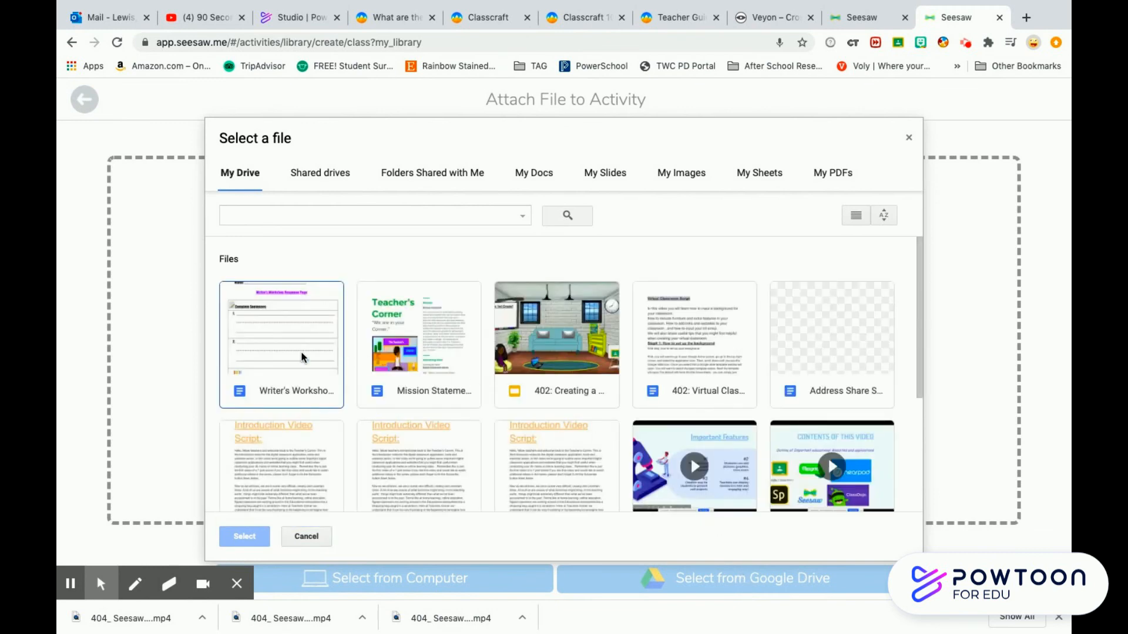
click(302, 357)
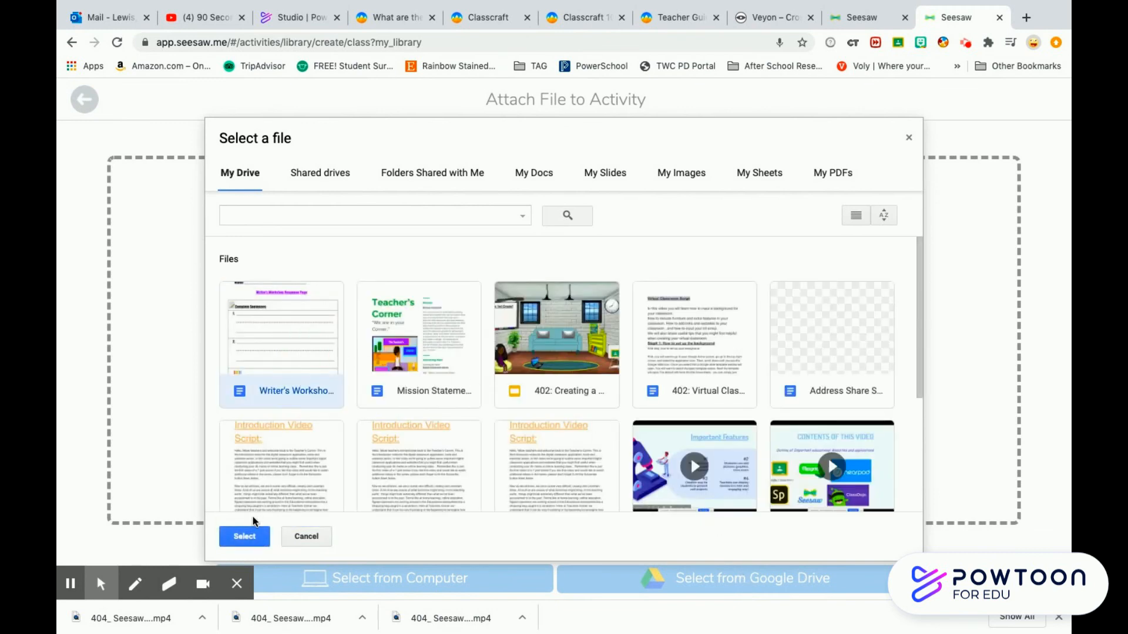
click(246, 537)
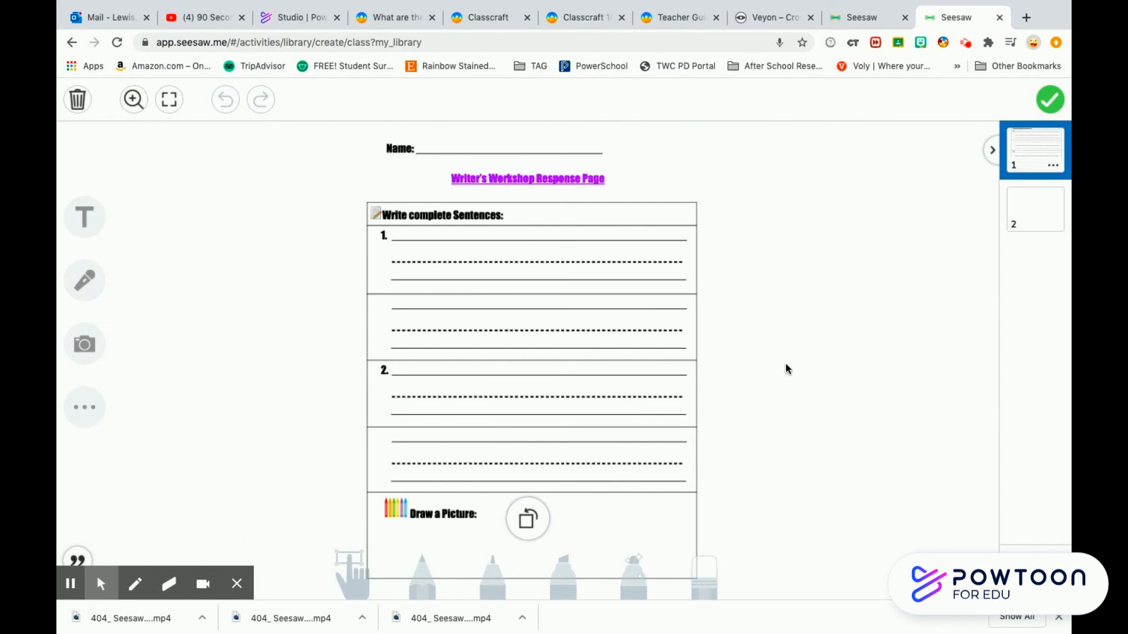
- Delete the blank second page from the response template
click(1031, 223)
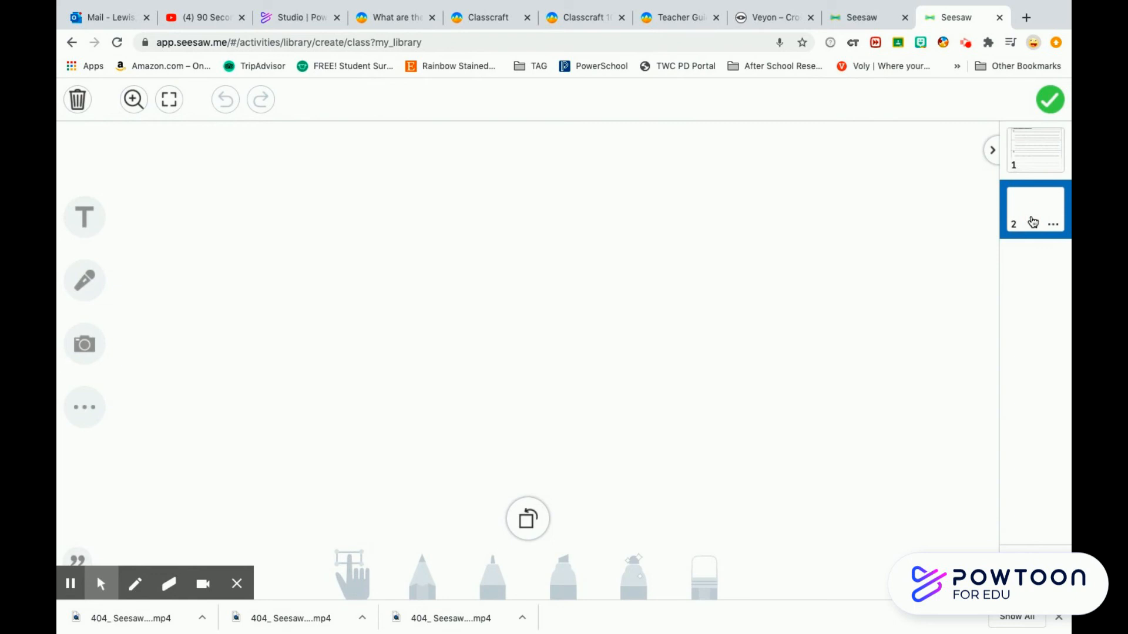
click(1054, 226)
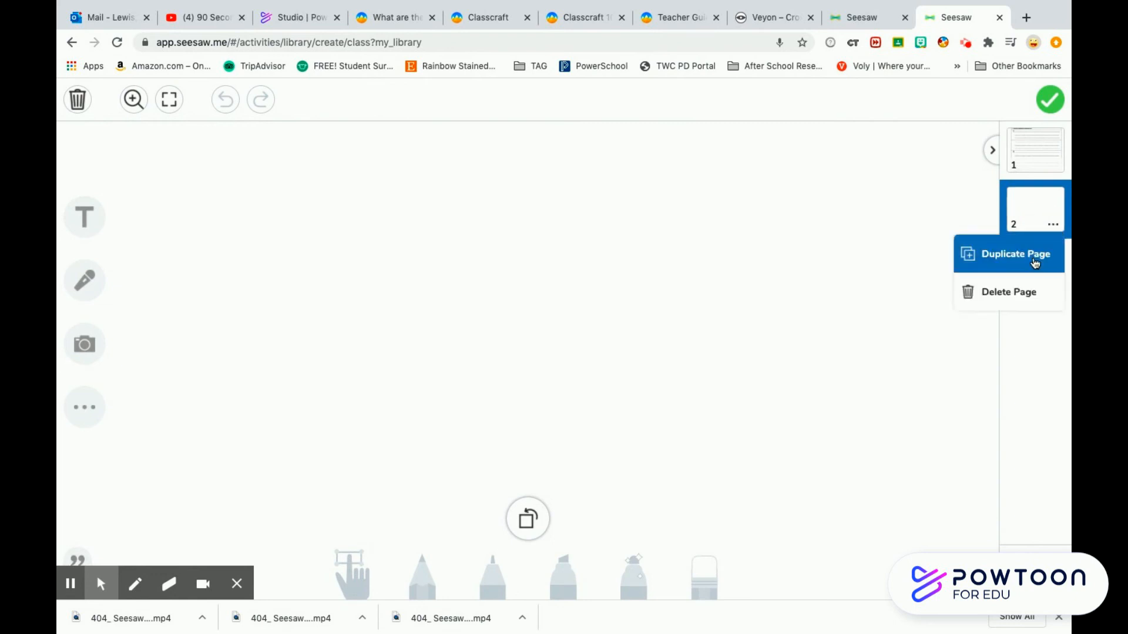
click(1001, 299)
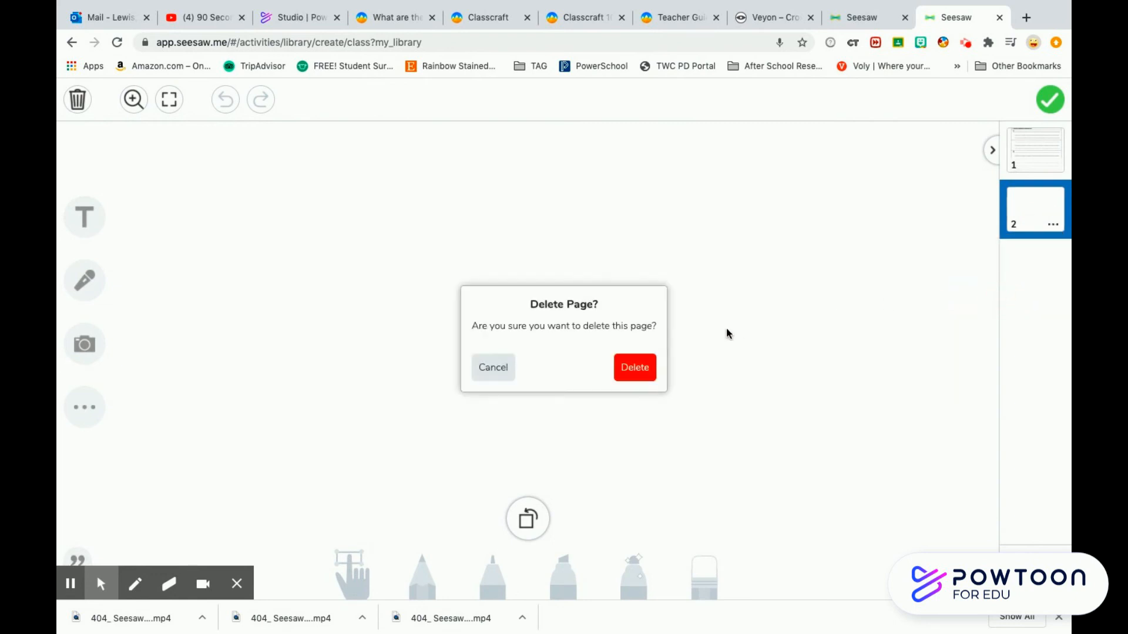
click(643, 365)
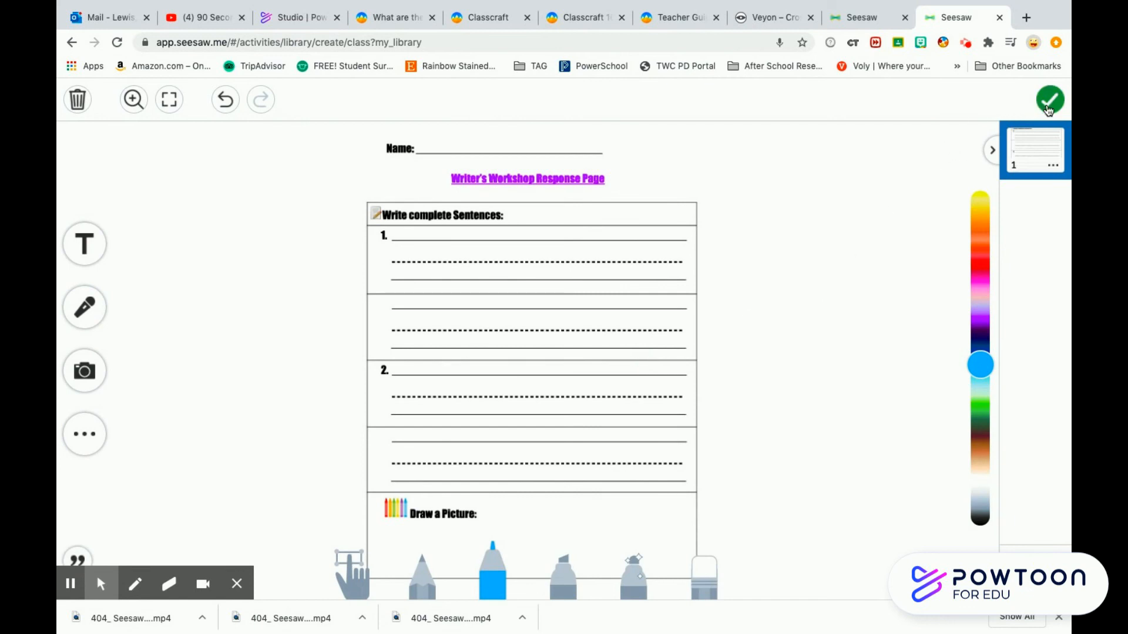
- Finish editing the template and save the Writer's Workshop activity to the library
click(1047, 103)
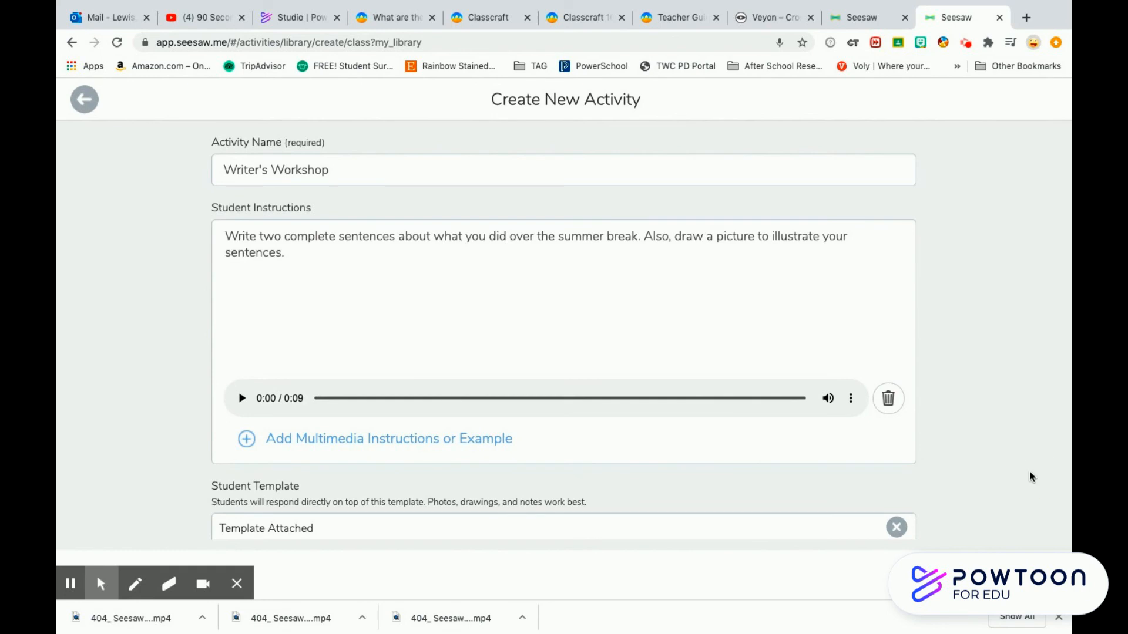
scroll(1029, 472, down, 3)
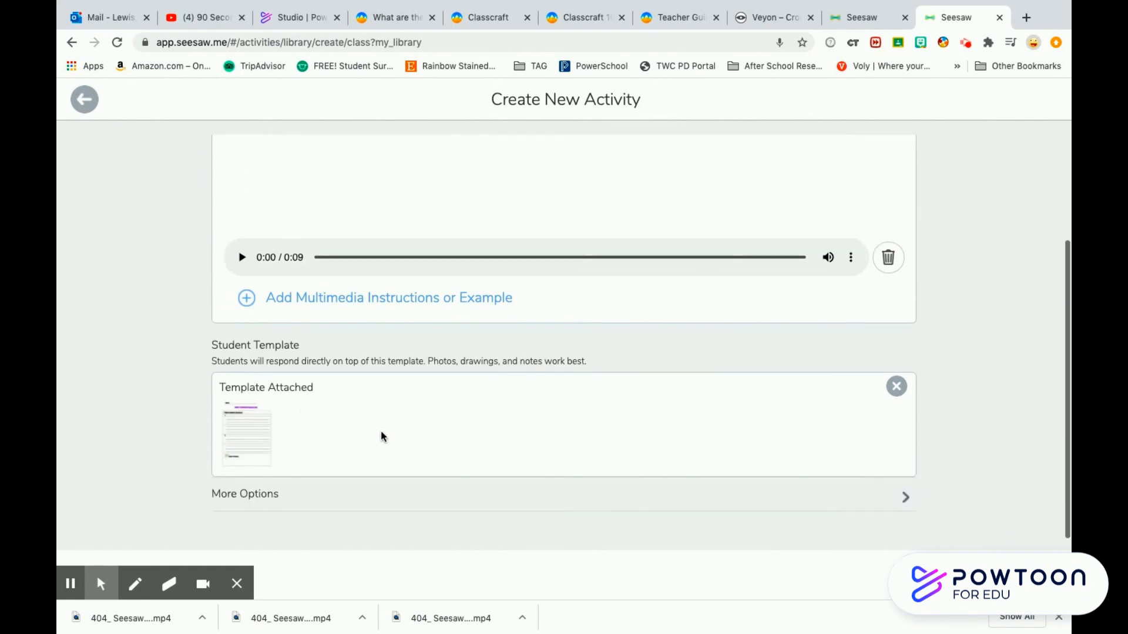
click(1025, 576)
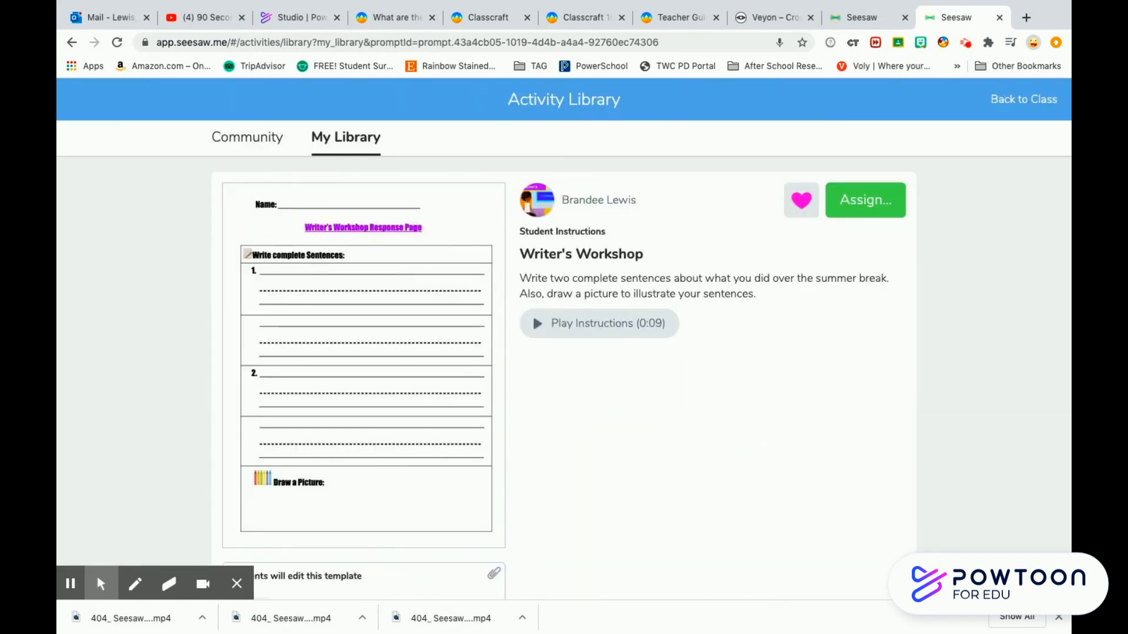
- Assign the Writer's Workshop activity to the Lions 1st grade - 2020 class
click(866, 204)
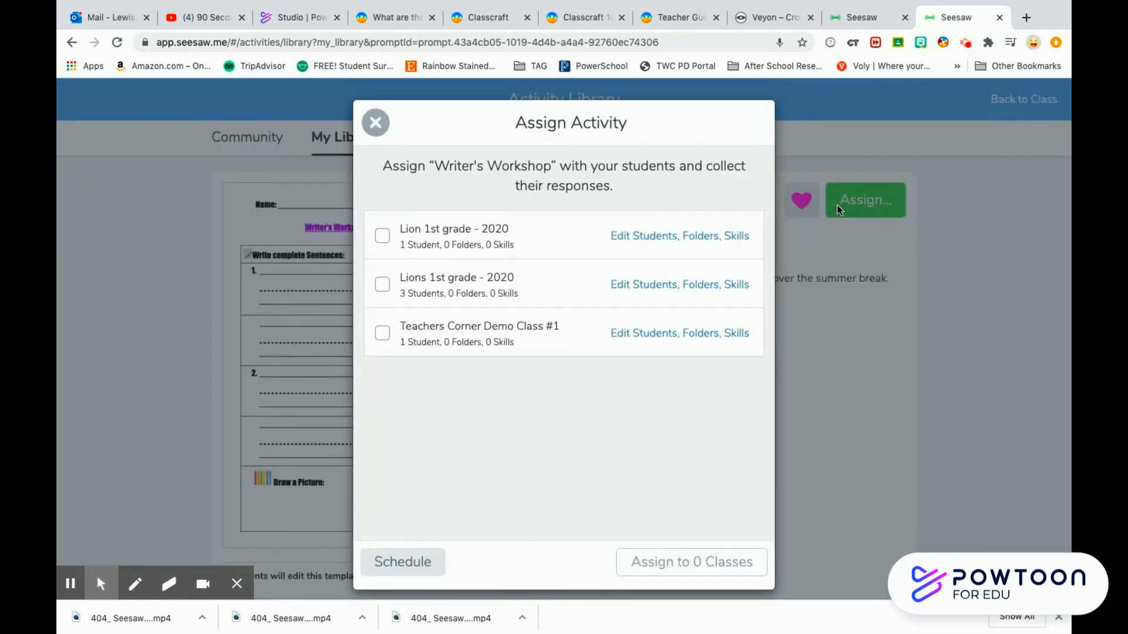
click(387, 286)
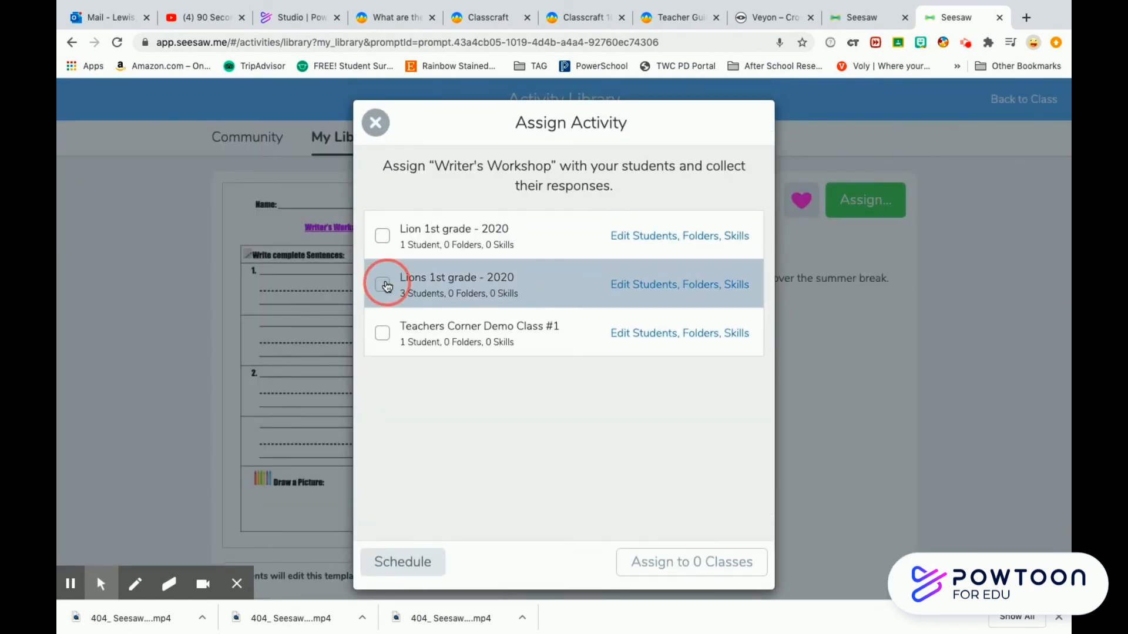
click(703, 572)
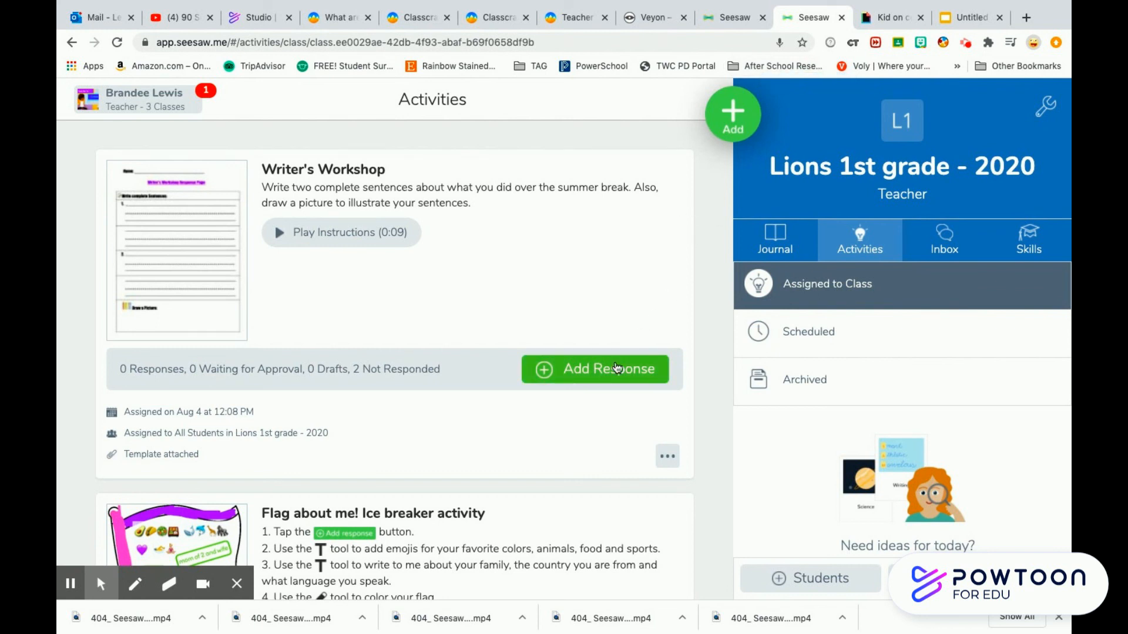
- Add a response as Sample Student and handwrite "I went to" on the first sentence line with the pencil
click(594, 372)
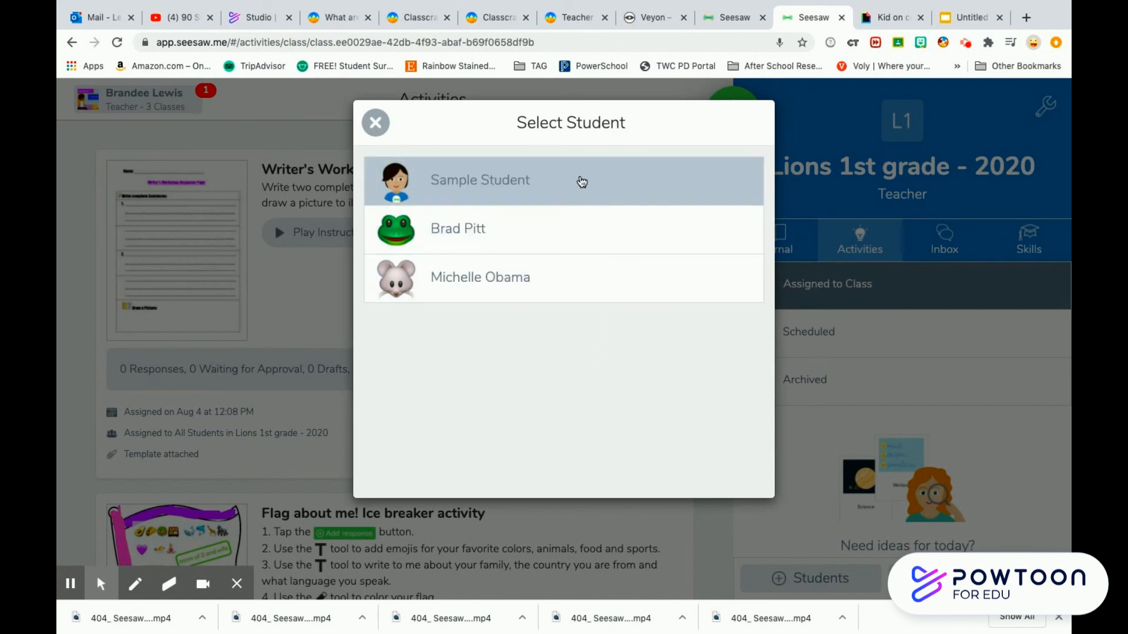
click(581, 181)
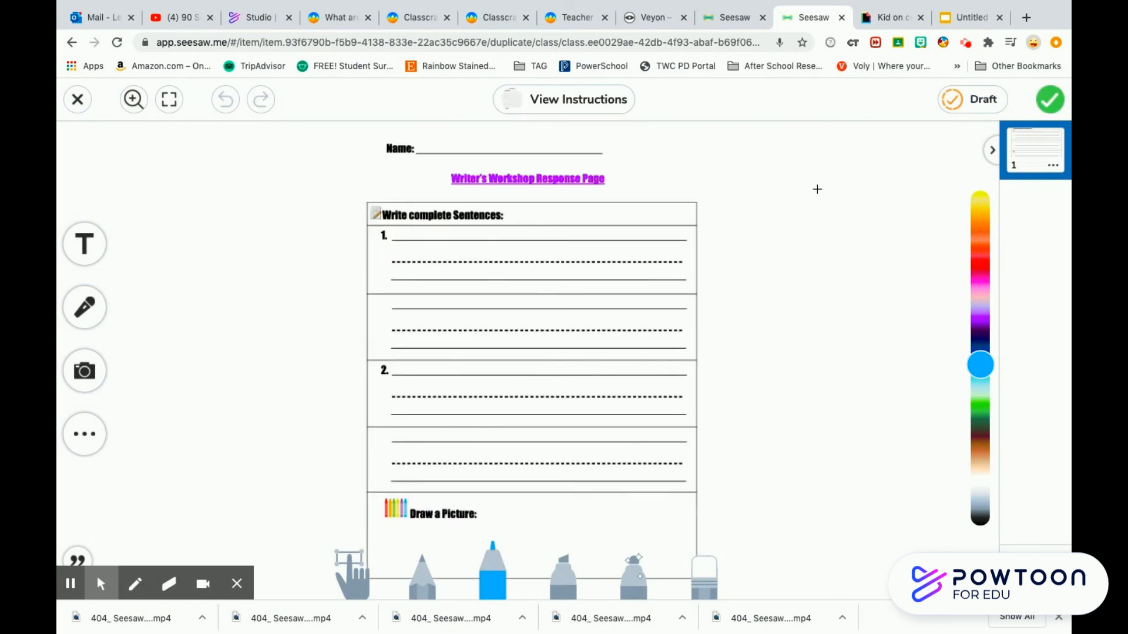
click(427, 585)
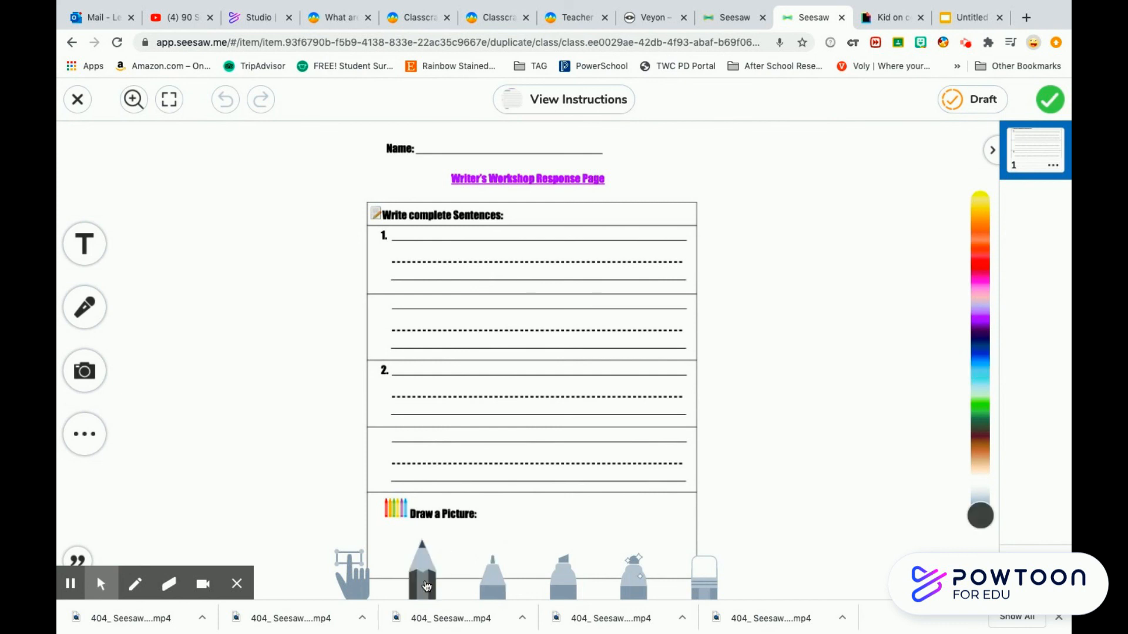
mouse_move(408, 244)
mouse_down()
mouse_move(407, 285)
mouse_move(427, 276)
mouse_up()
click(396, 241)
mouse_move(396, 241)
mouse_down()
mouse_move(423, 239)
mouse_move(467, 267)
mouse_move(470, 248)
mouse_move(492, 275)
mouse_move(538, 261)
mouse_move(597, 274)
mouse_up()
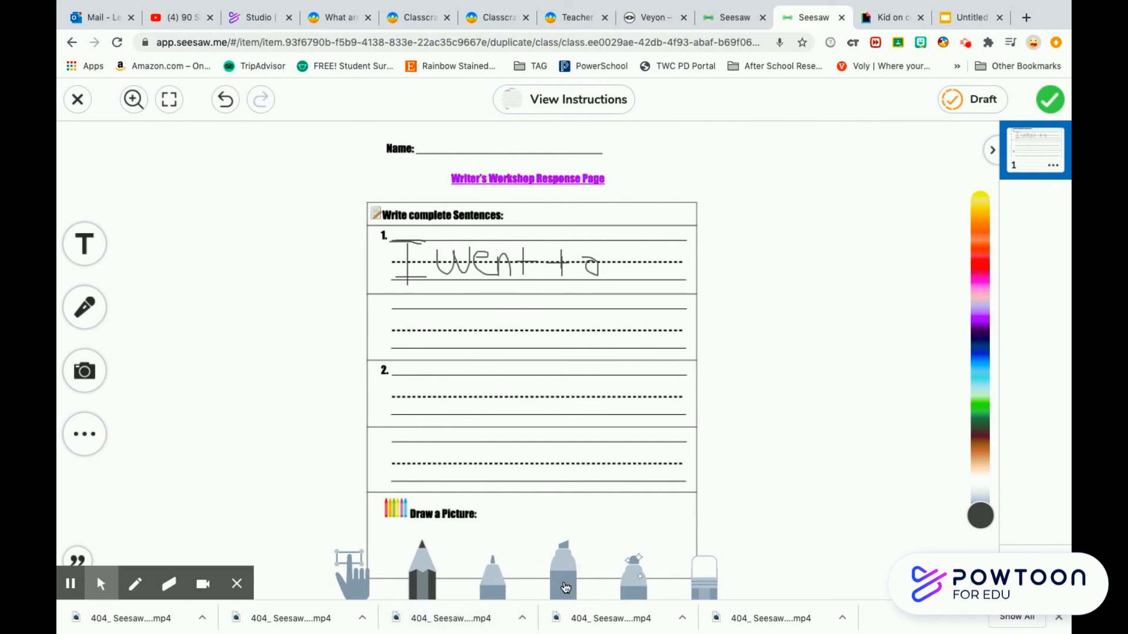
- Draw a picture with blue and brown markers in the Draw a Picture box and submit the response
click(565, 587)
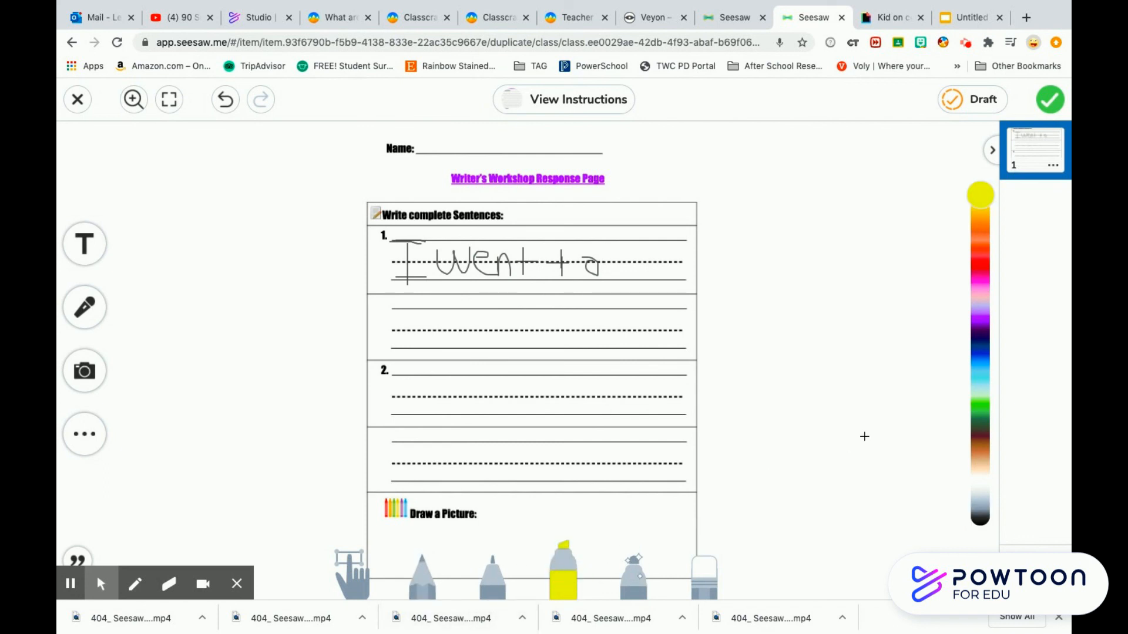
click(980, 369)
mouse_move(544, 512)
mouse_down()
mouse_move(529, 509)
mouse_move(488, 558)
mouse_move(574, 559)
mouse_move(584, 514)
mouse_move(499, 510)
mouse_up()
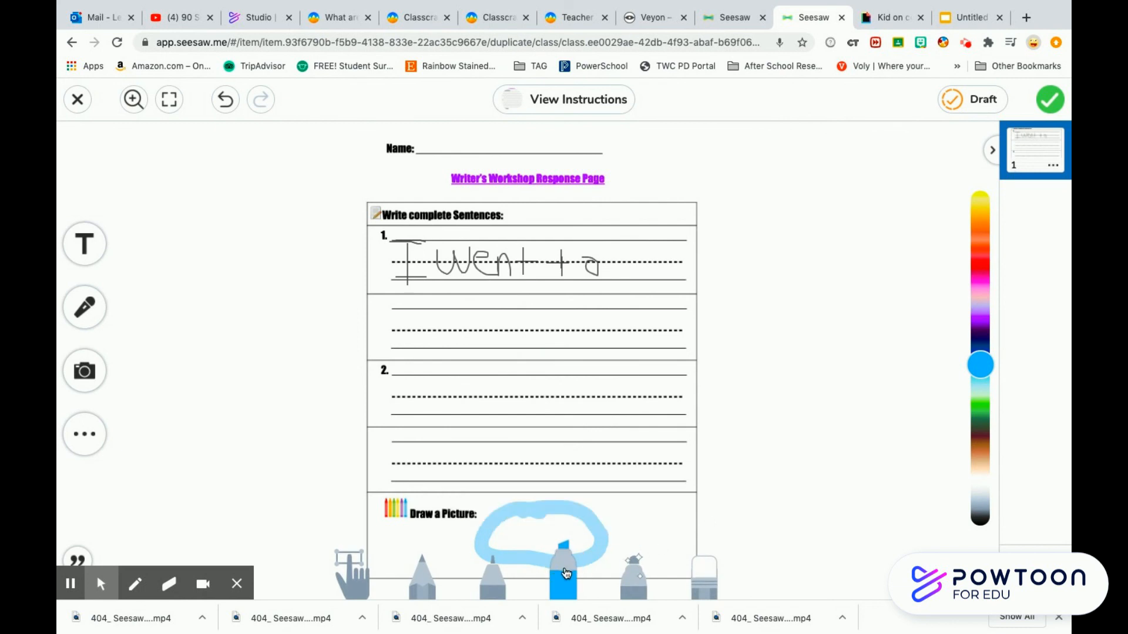
click(564, 573)
click(464, 506)
click(980, 449)
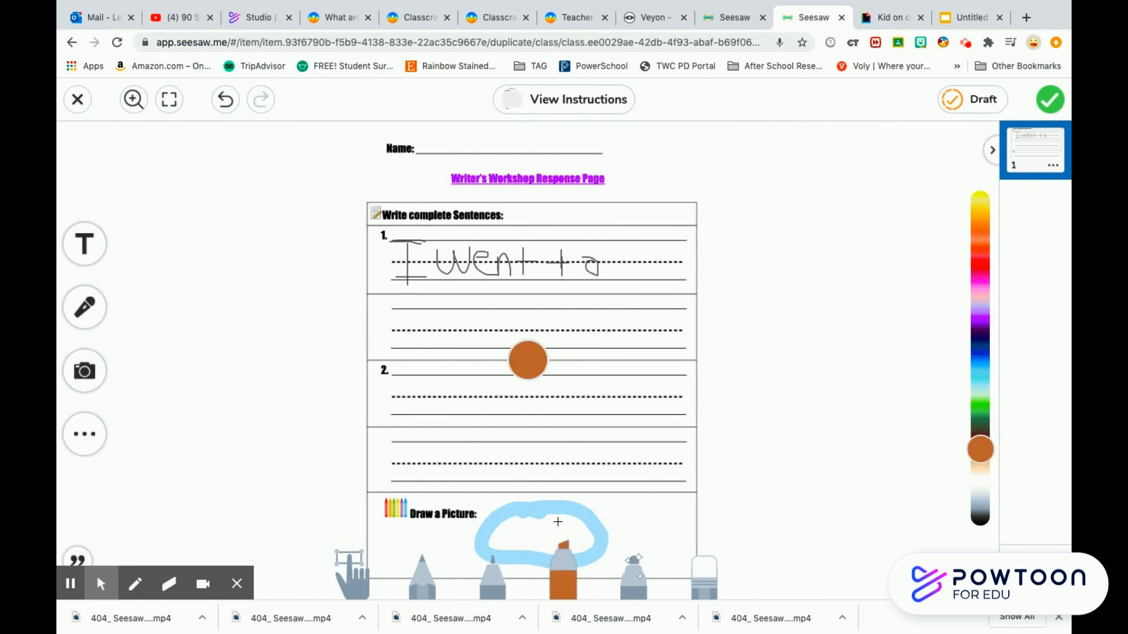
mouse_move(550, 531)
mouse_down()
mouse_move(566, 499)
mouse_move(554, 487)
mouse_move(581, 507)
mouse_move(556, 491)
mouse_move(555, 505)
mouse_up()
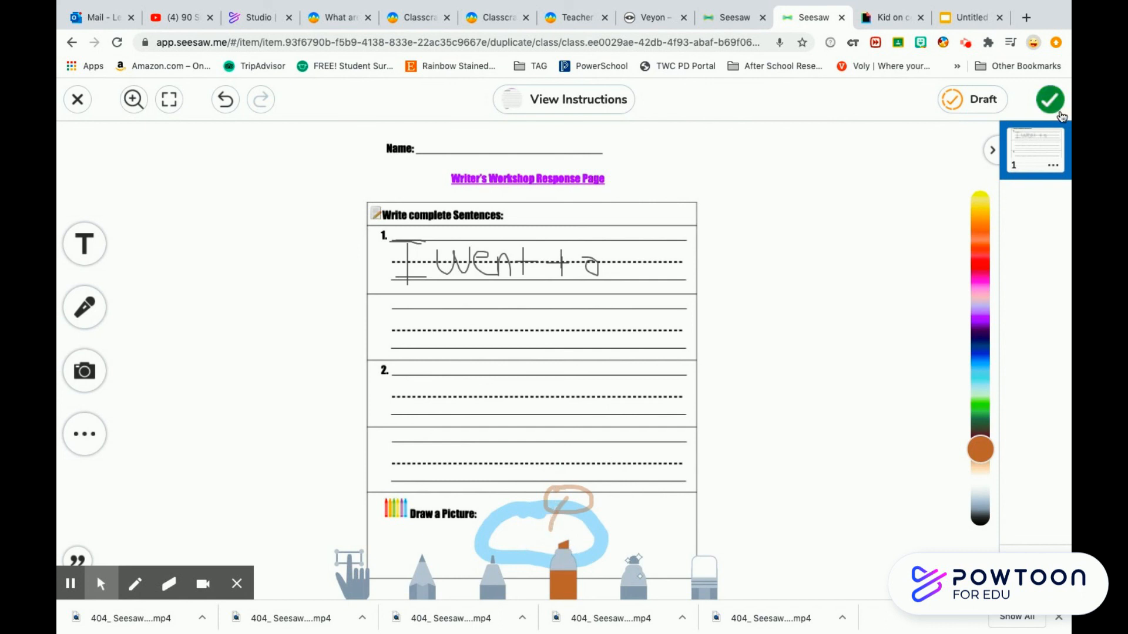
click(1050, 101)
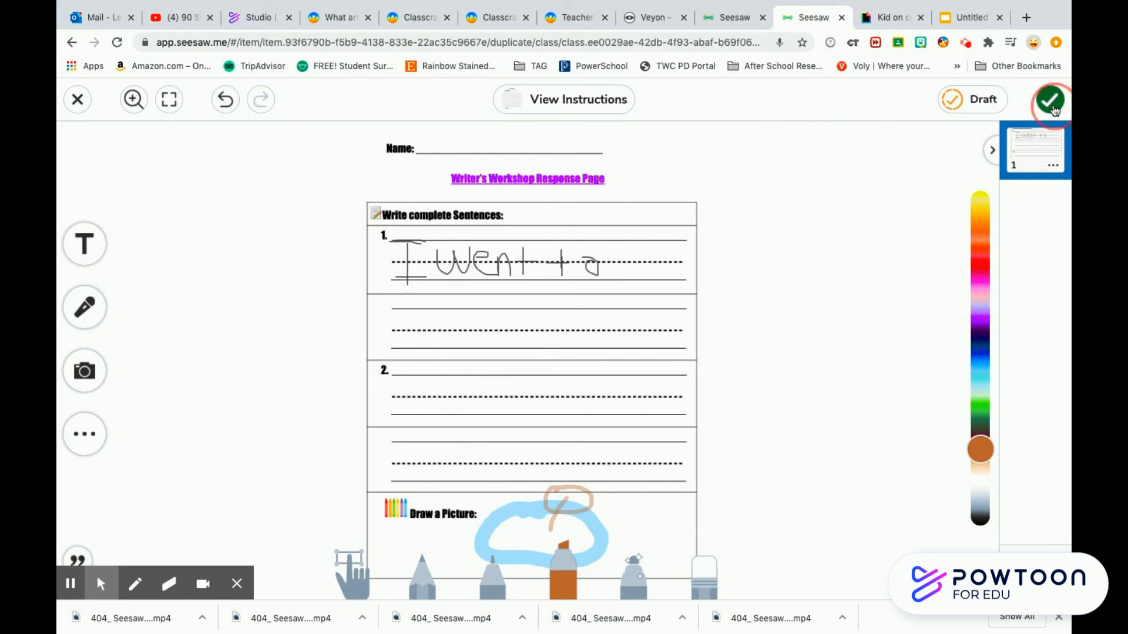